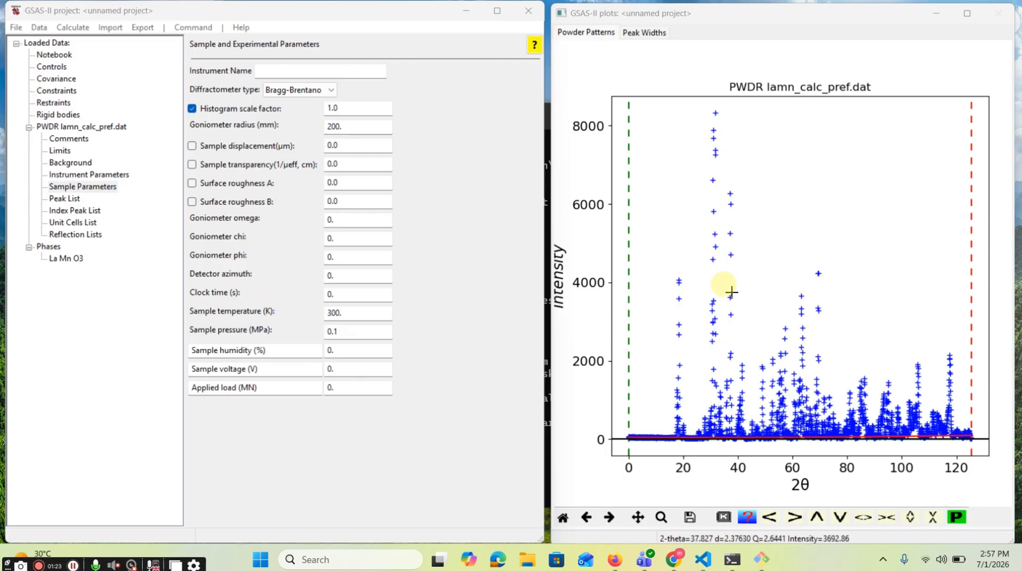
Step: Run the refinement with the histogram scale factor, saving the project as test33, and load the new result
left_click(51, 186)
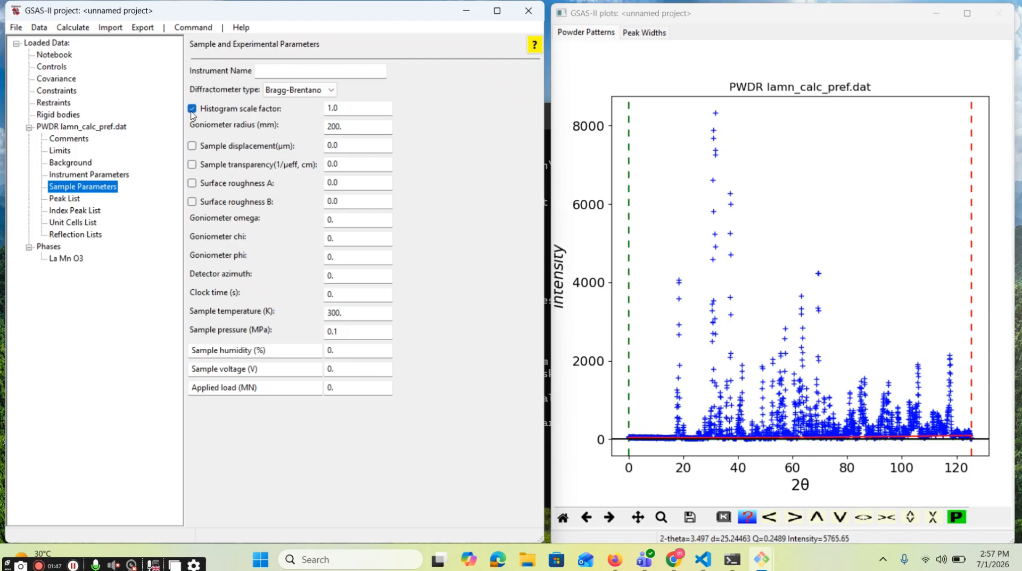
left_click(78, 36)
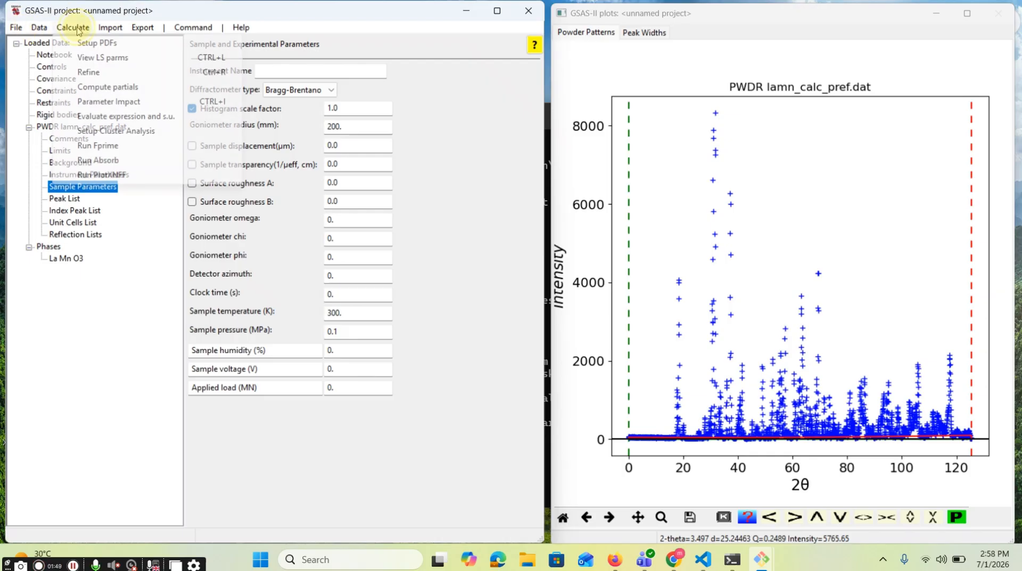
left_click(91, 73)
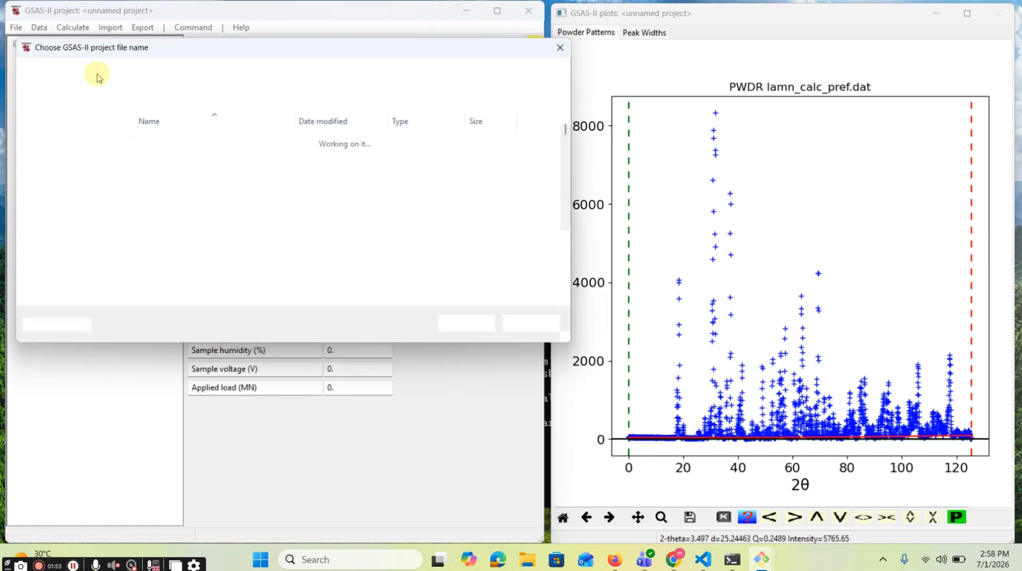
left_click(233, 248)
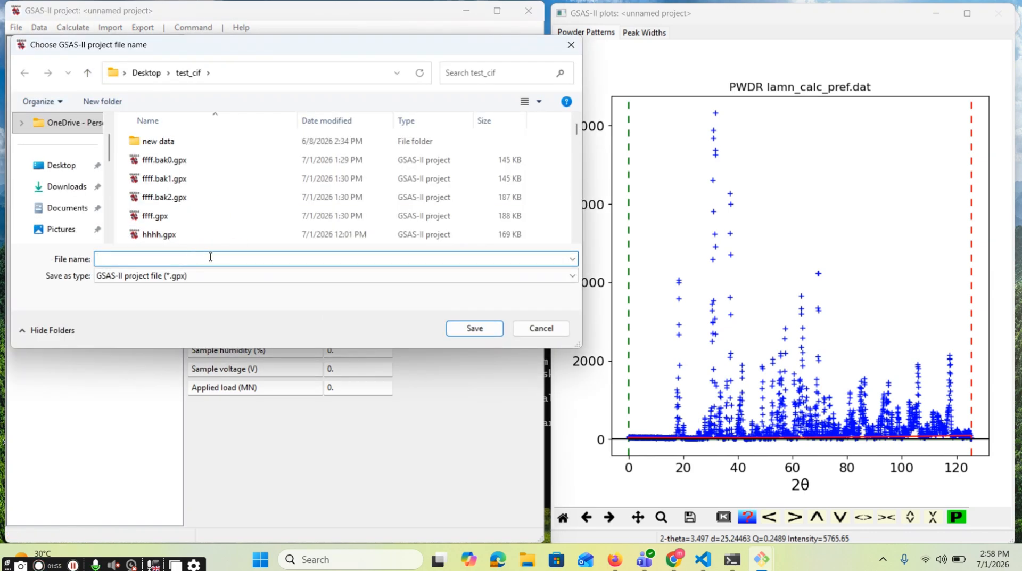
type("vvvdfd")
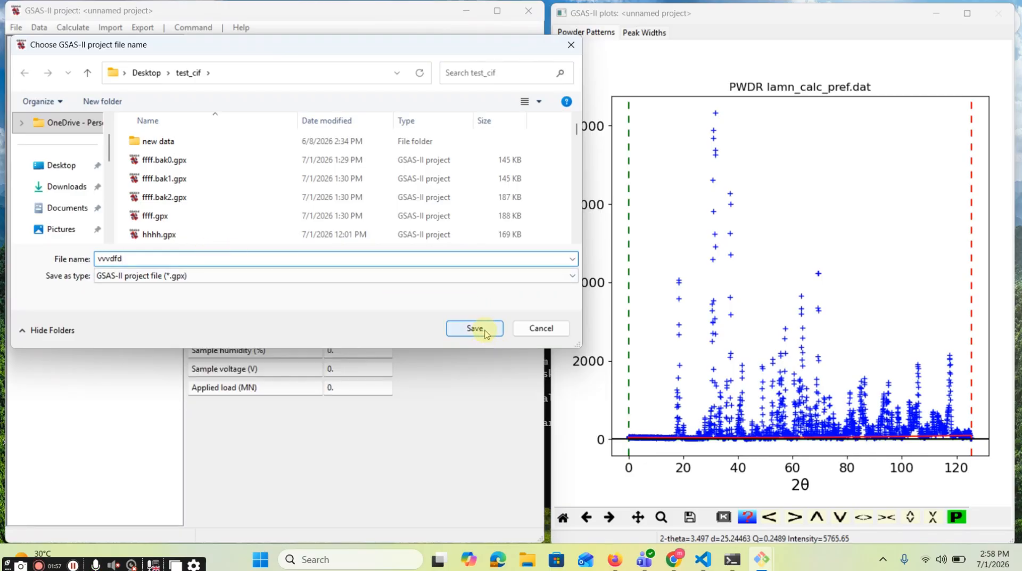
key("BackSpace")
key("BackSpace")
key("BackSpace")
key("BackSpace")
key("BackSpace")
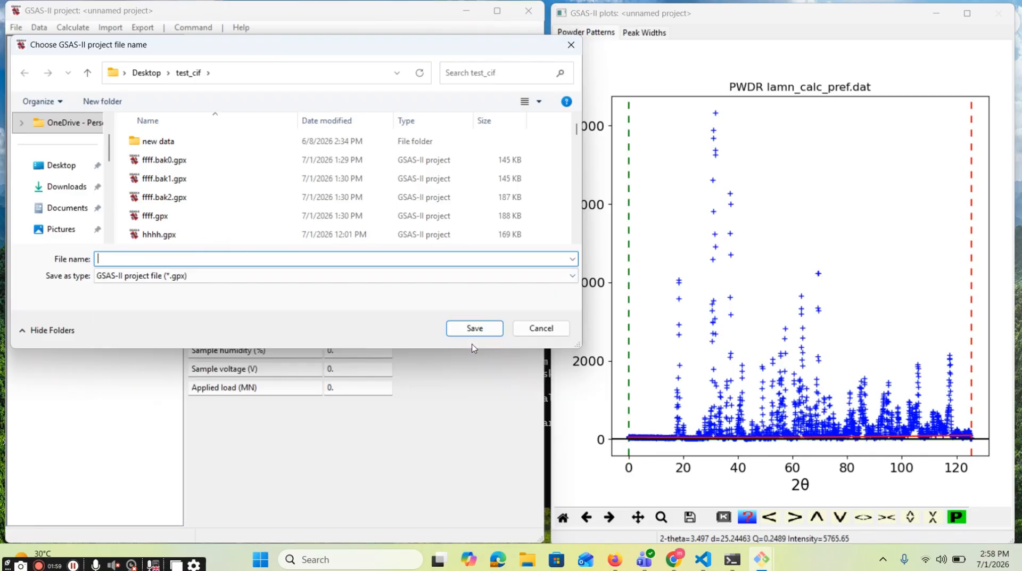
type("test33")
left_click(474, 328)
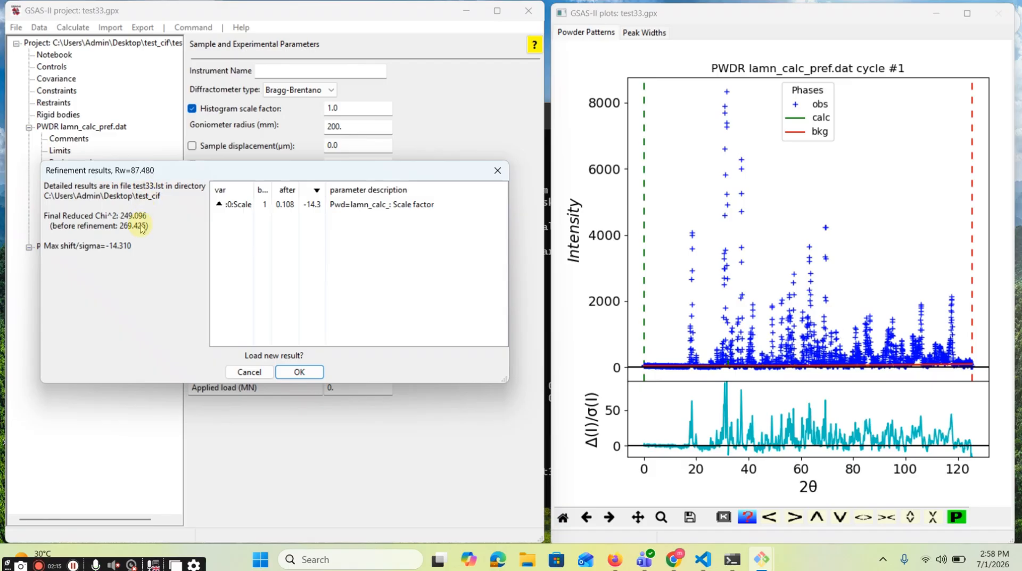
left_click(240, 205)
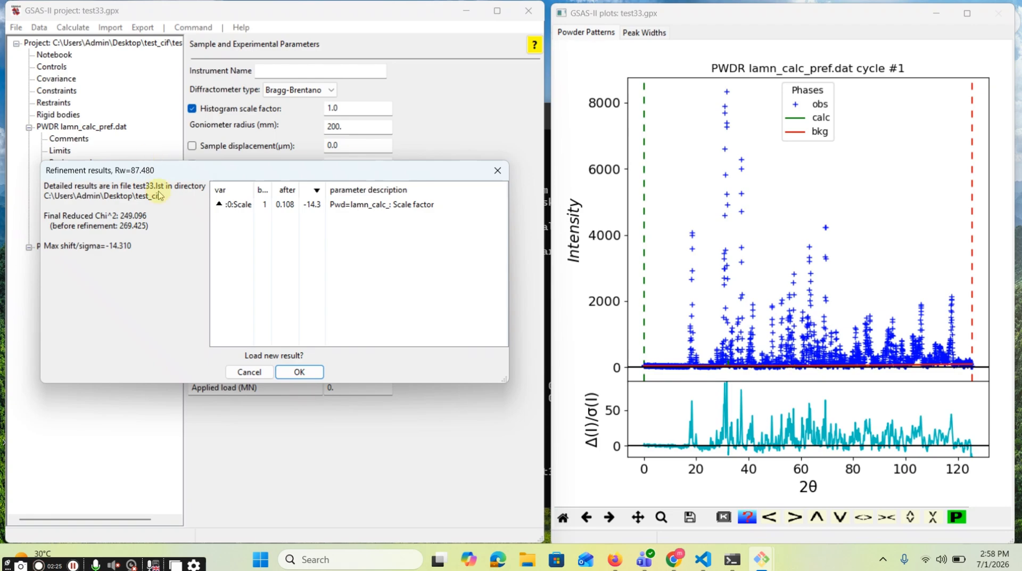
left_click(292, 375)
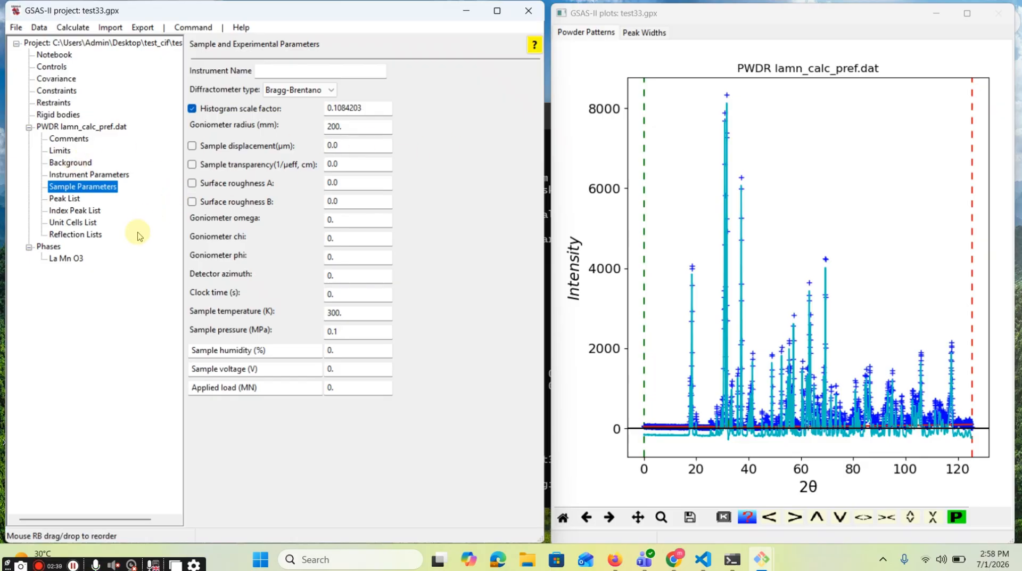
Step: Enable refinement of the chebyschev-1 background, then run the refinement and load its result
left_click(69, 163)
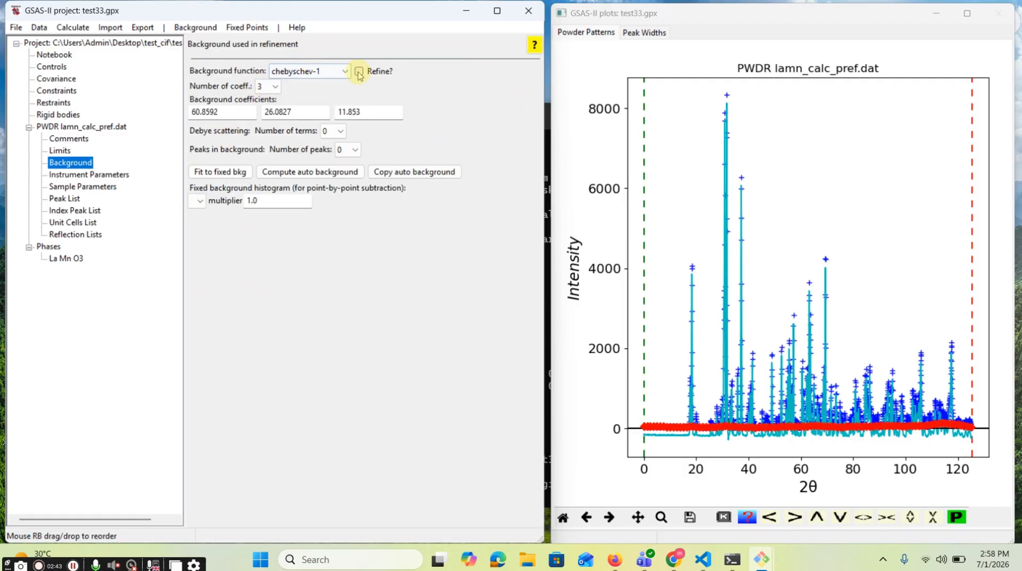
left_click(358, 72)
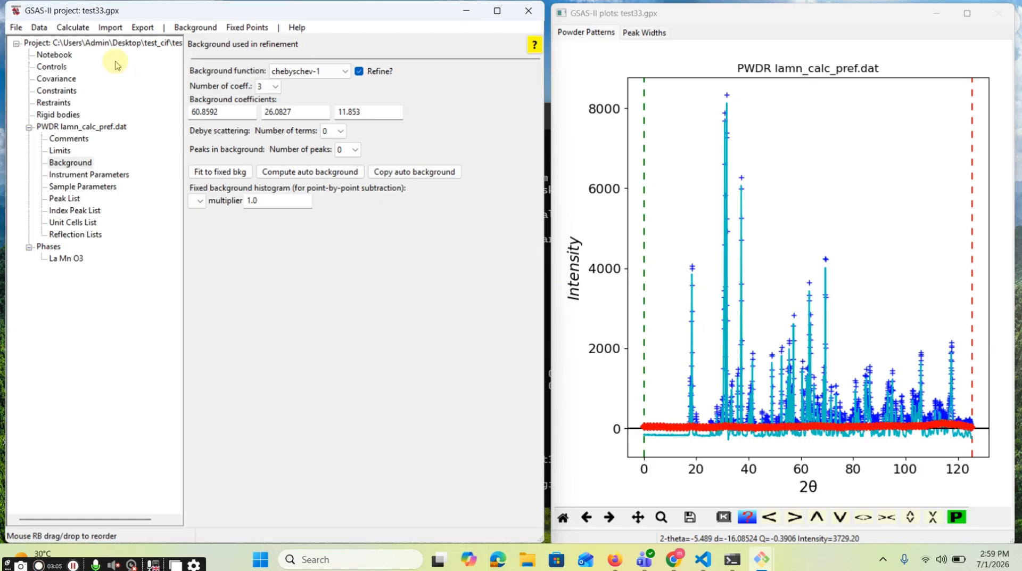
left_click(72, 28)
left_click(91, 73)
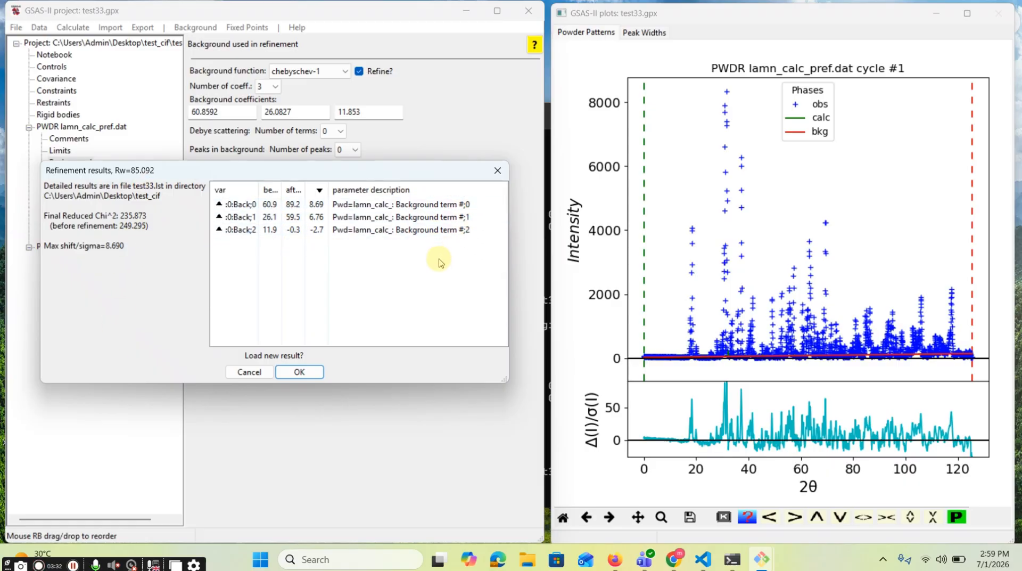
left_click(301, 373)
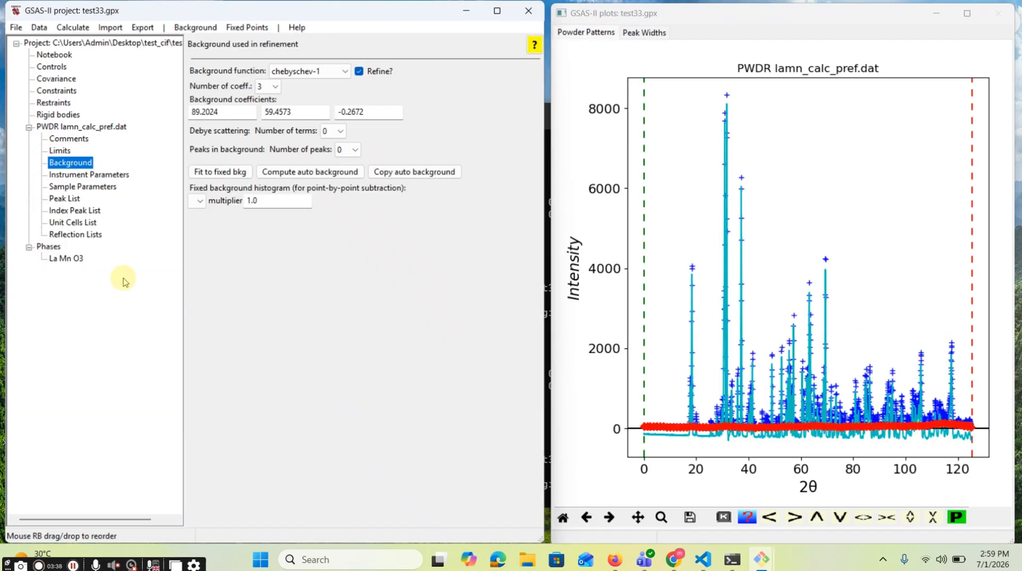
Step: Enable refinement of the sample displacement in the sample parameters, run the refinement and load its result
left_click(89, 186)
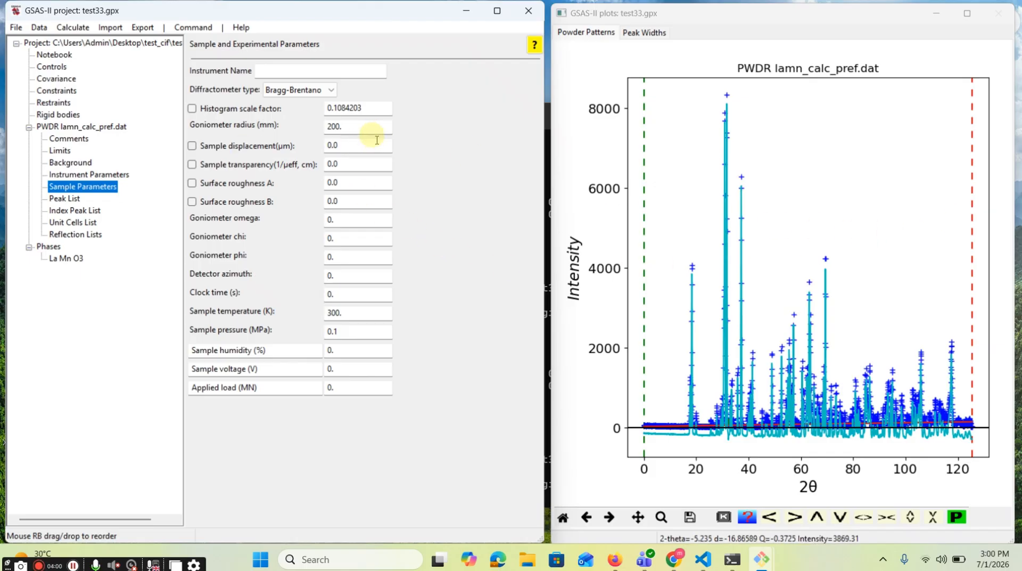
left_click(192, 145)
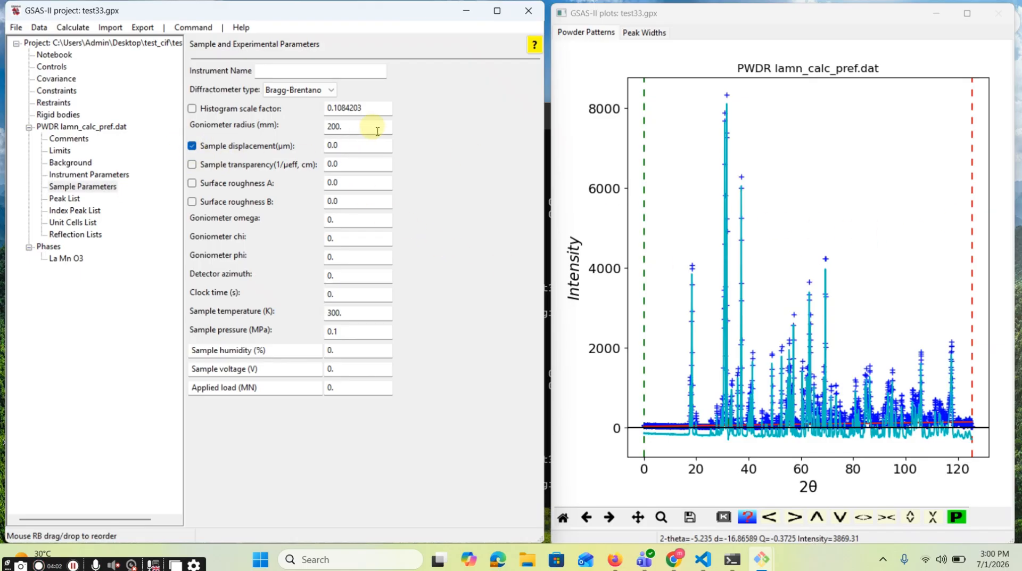
left_click(288, 183)
left_click(228, 181)
left_click(71, 26)
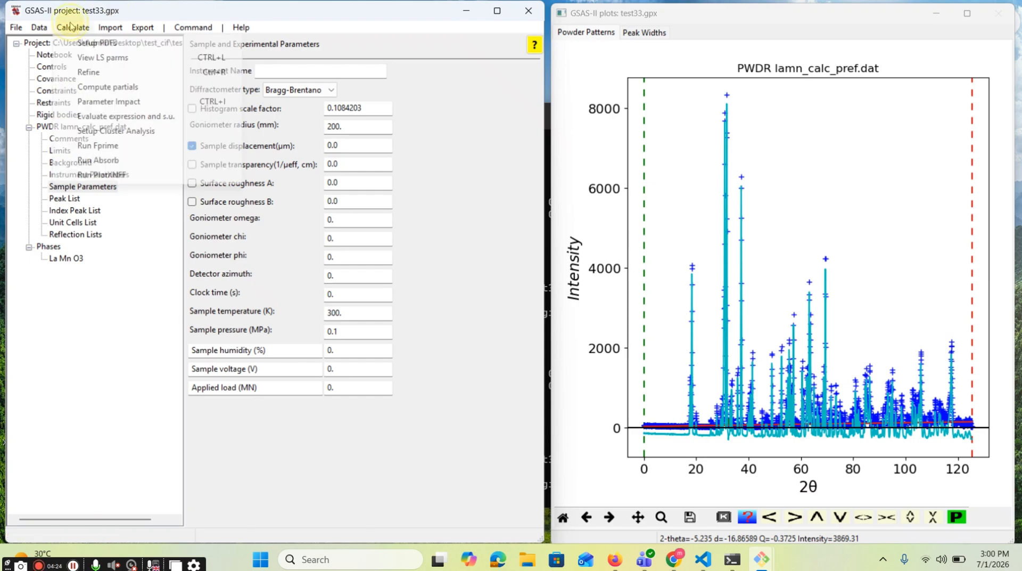
left_click(89, 73)
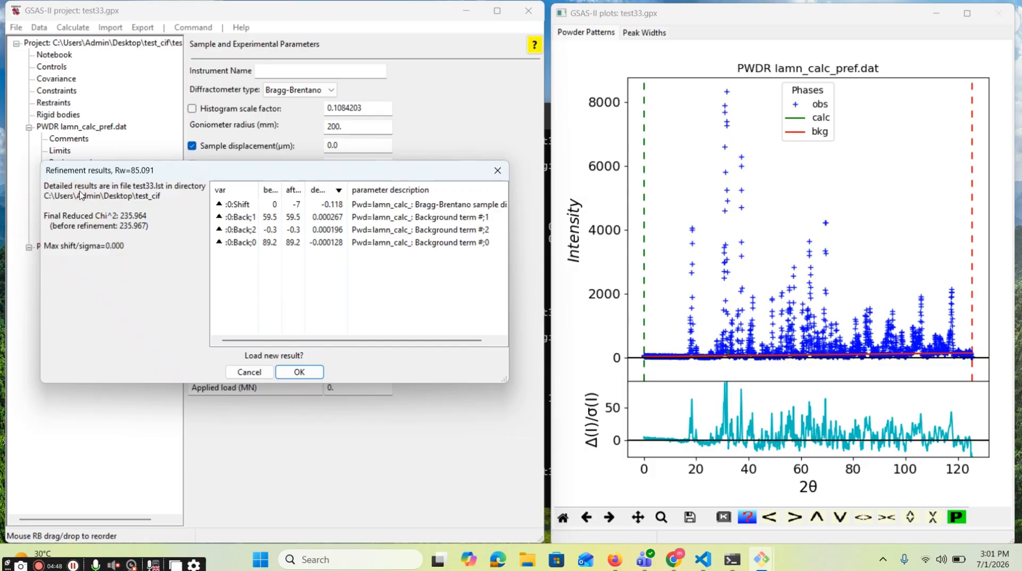
left_click(294, 371)
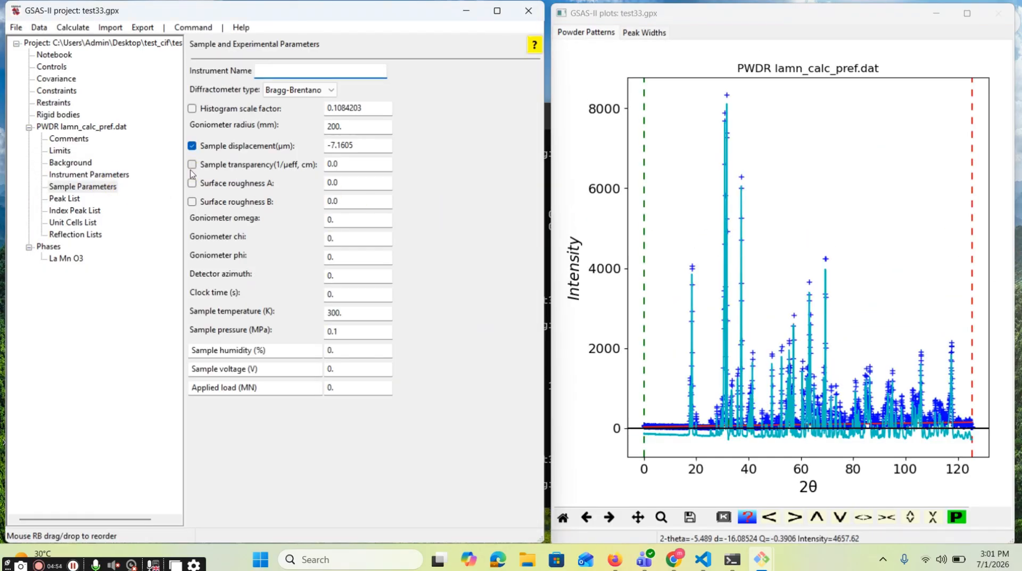
Step: Enable unit cell refinement for the La Mn O3 phase and turn off refinement of the sample displacement
left_click(73, 222)
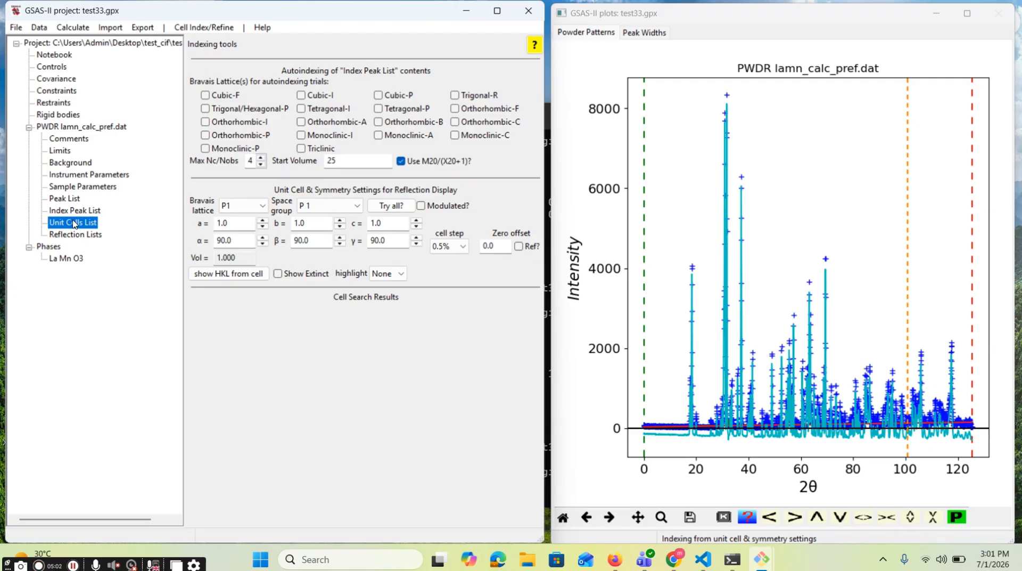
left_click(63, 257)
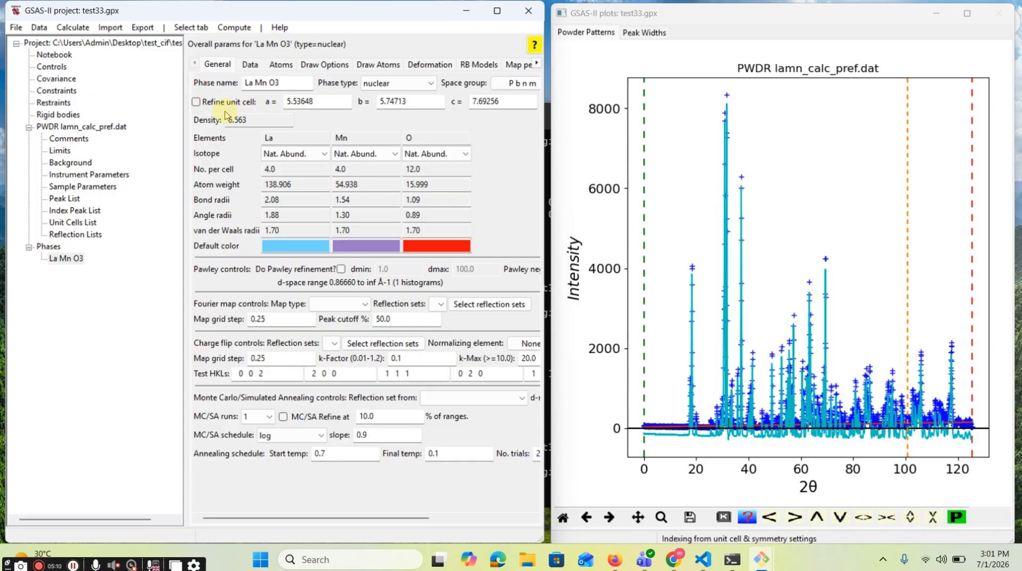
left_click(197, 102)
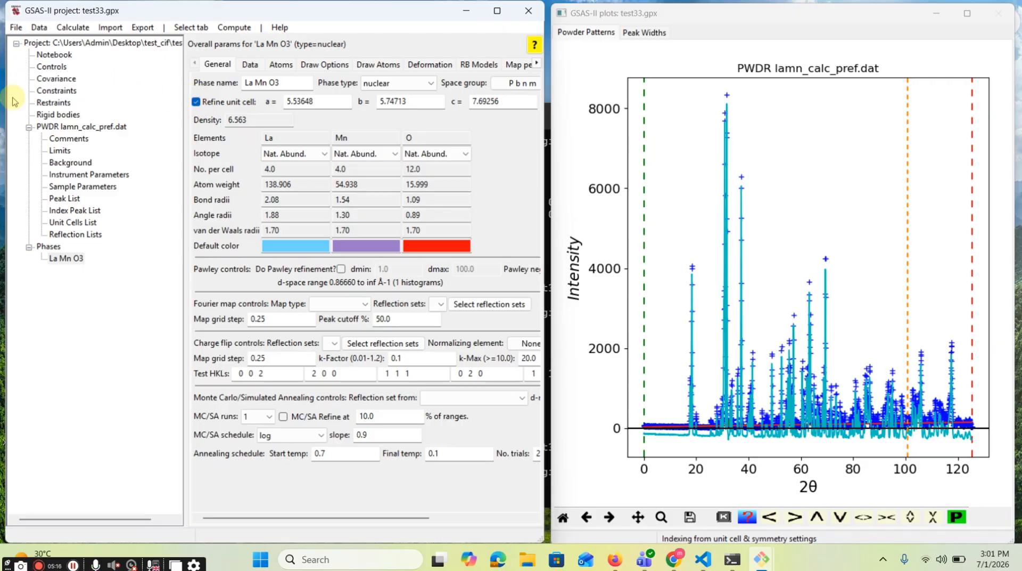
left_click(81, 186)
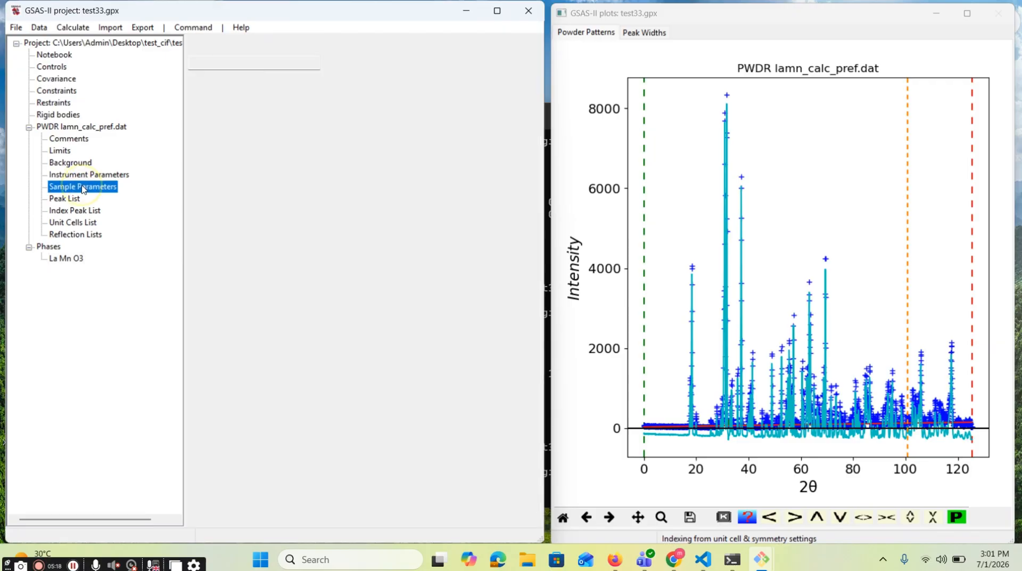
left_click(192, 146)
left_click(191, 146)
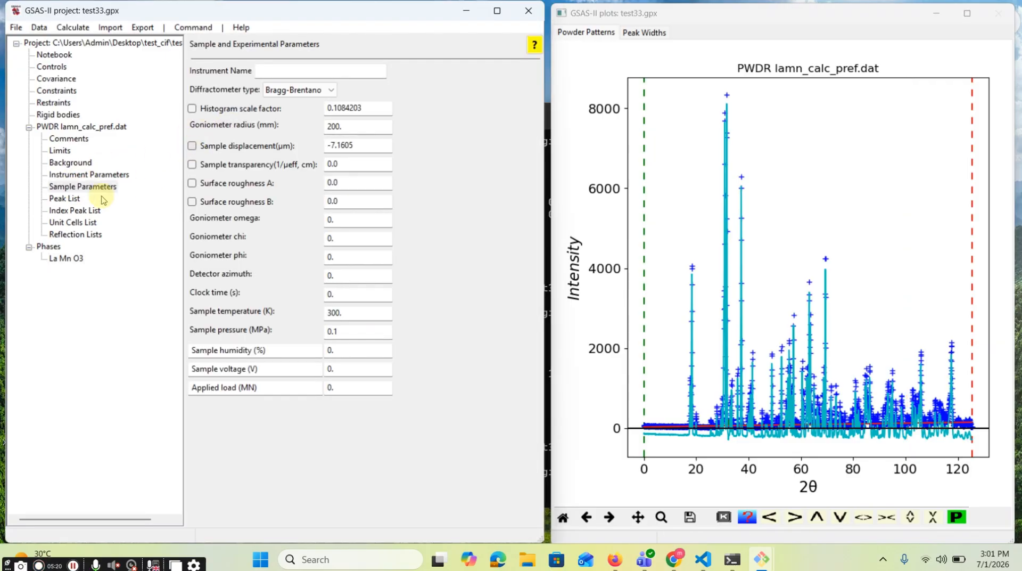
Step: Run the refinement with the La Mn O3 unit cell, review the parameter changes and load the new result
left_click(66, 260)
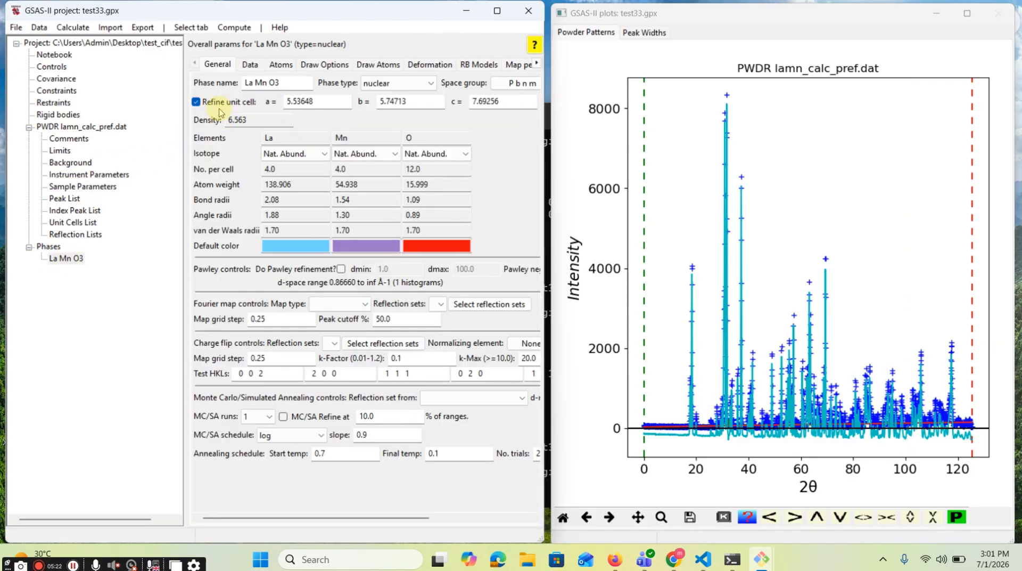
left_click(73, 26)
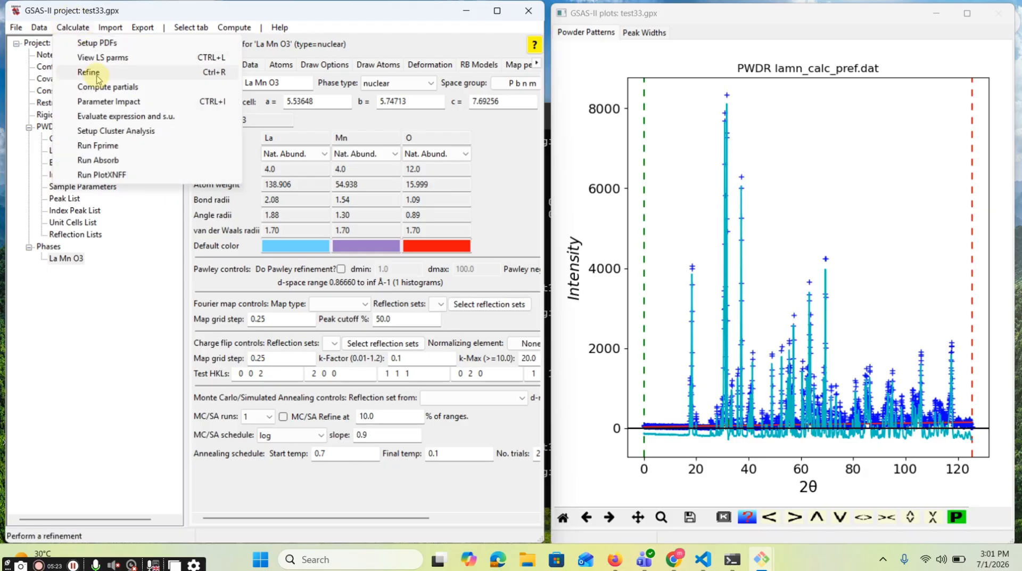
left_click(96, 75)
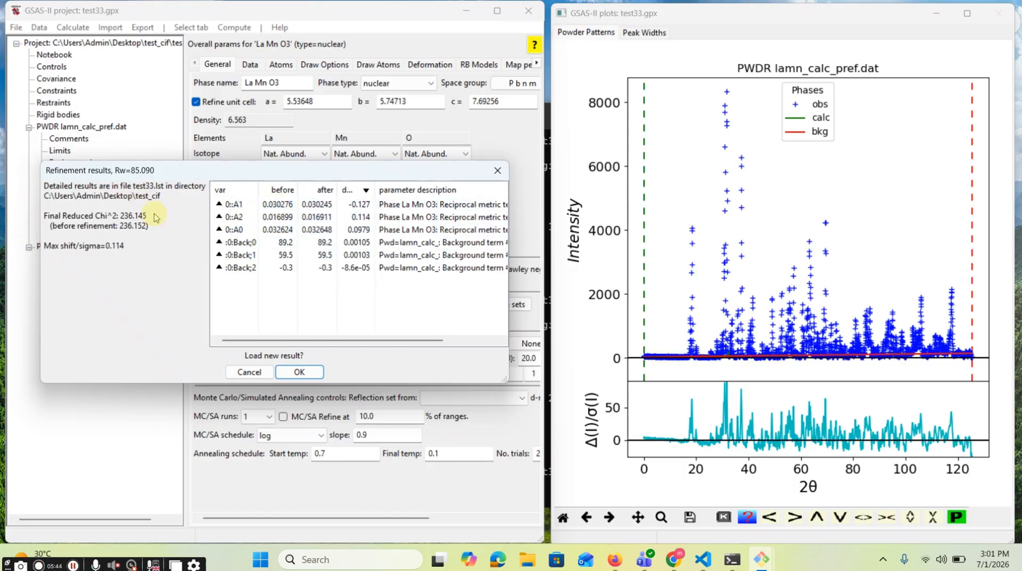
left_click(228, 205)
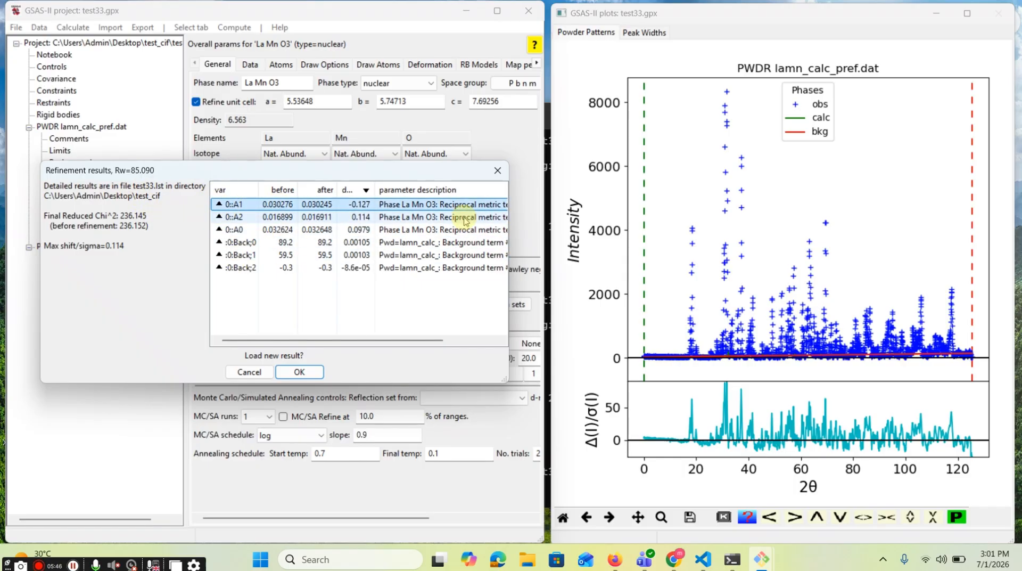
left_click_drag(512, 236, 666, 263)
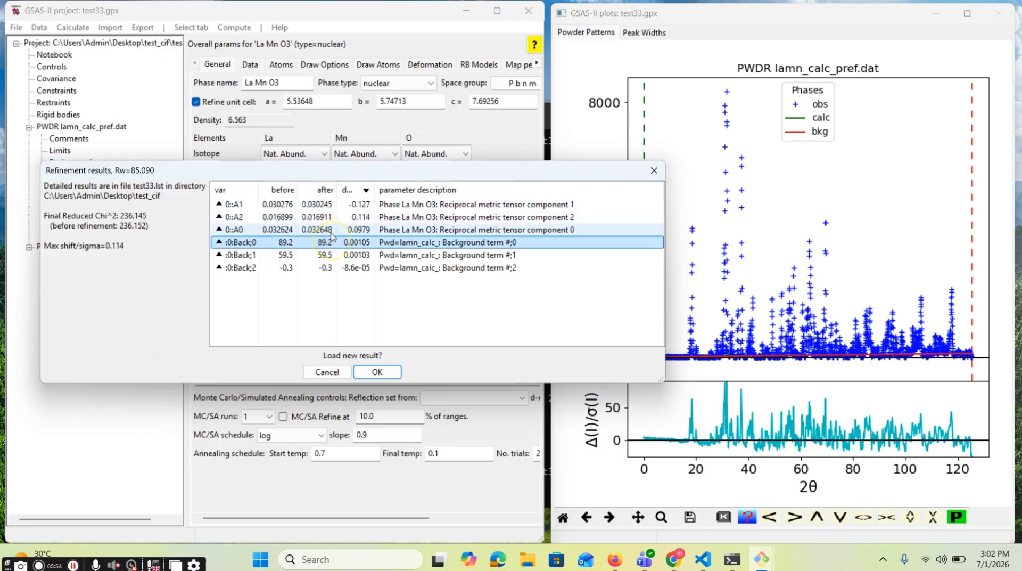
left_click(326, 217)
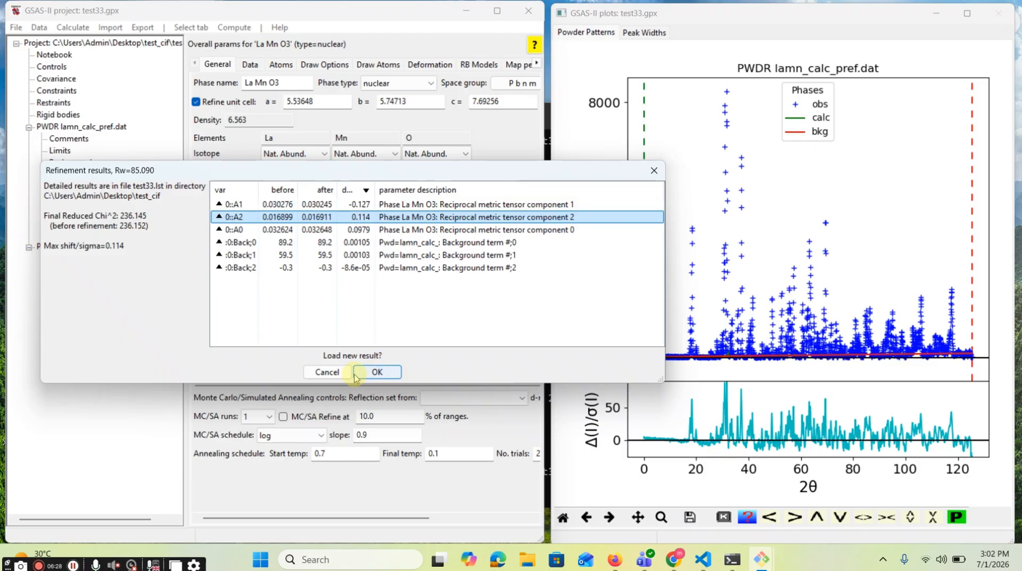
left_click(371, 375)
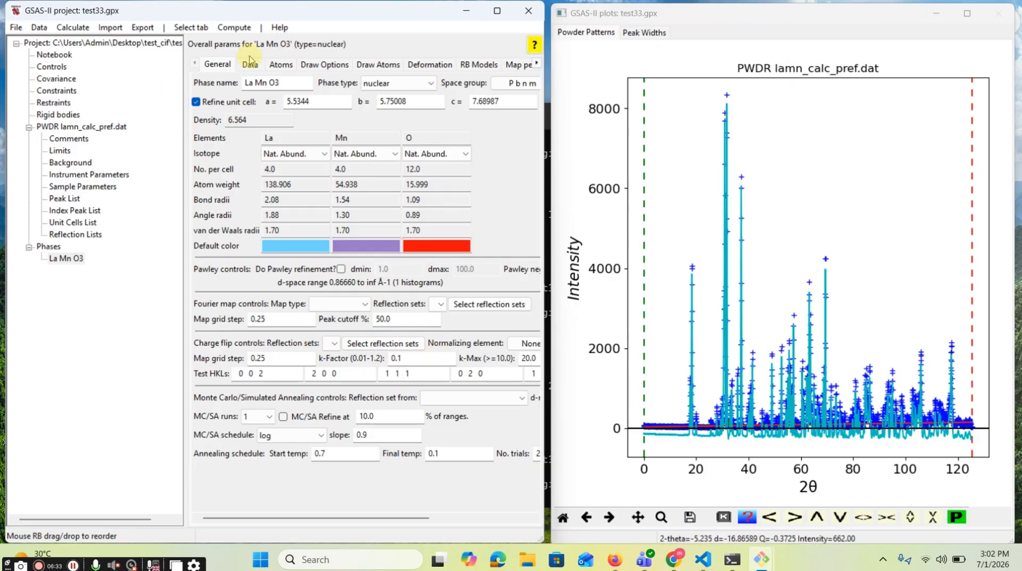
Step: Turn off unit cell refinement for La Mn O3 and enable microstrain refinement for the lamn_calc_pref.dat histogram
left_click(250, 63)
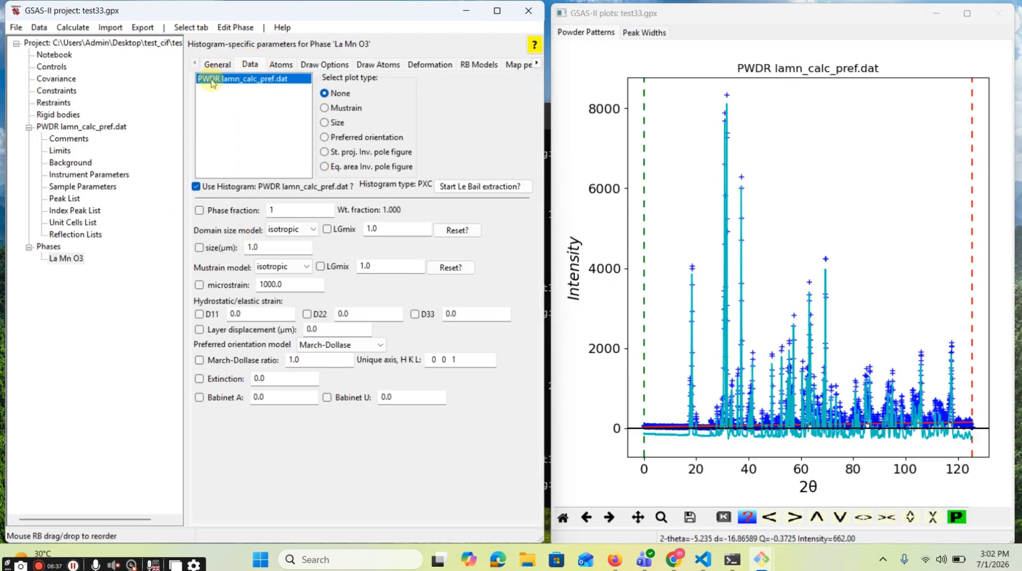
left_click(218, 64)
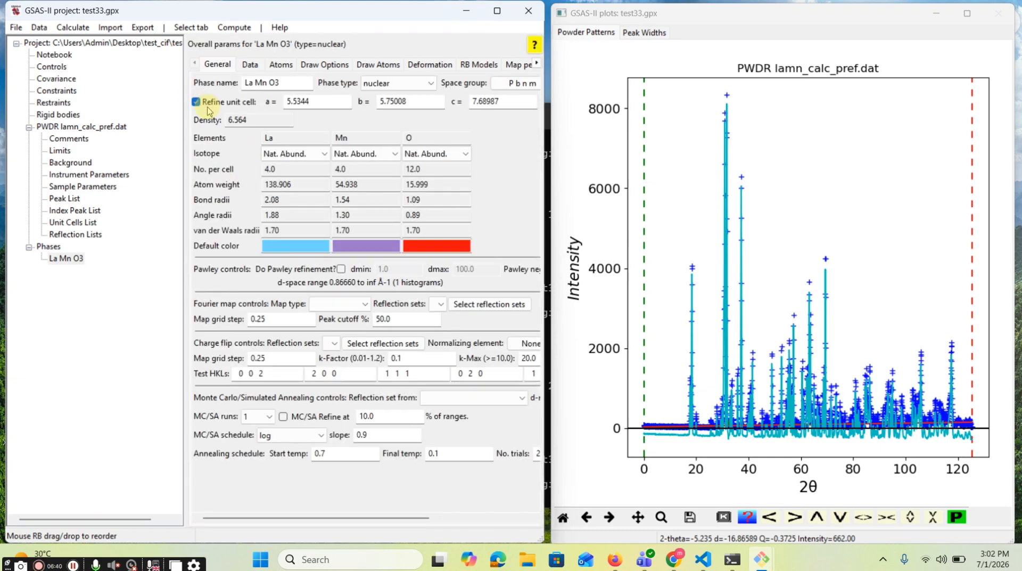
left_click(197, 102)
left_click(250, 64)
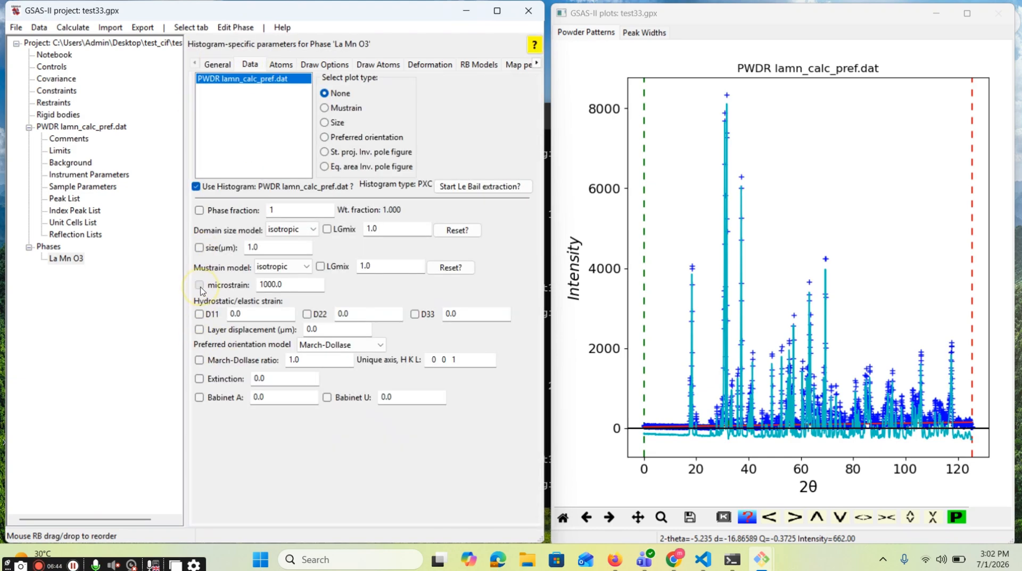
left_click(200, 286)
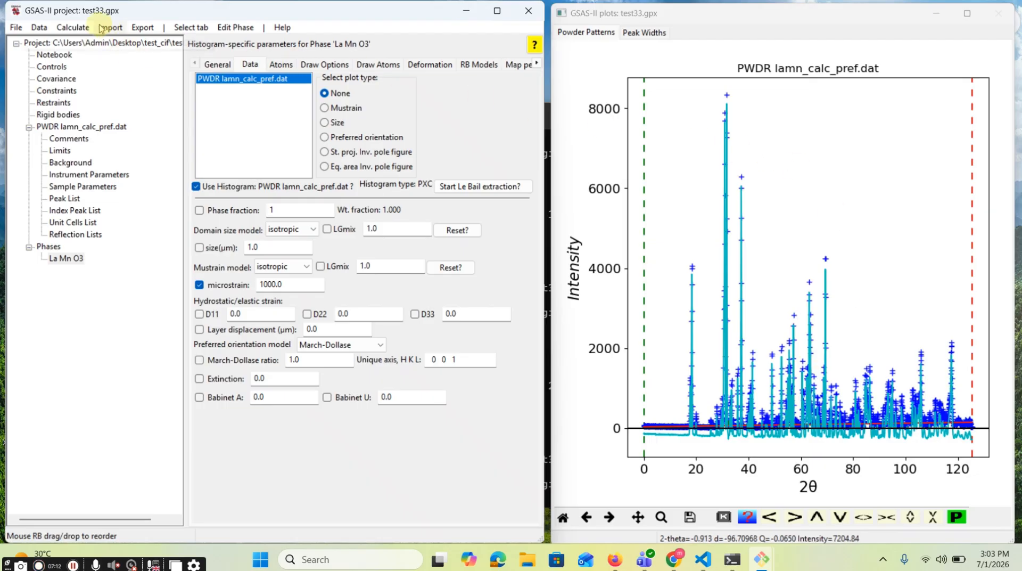
Step: Run the refinement with microstrain enabled, review the parameter changes in the widened results window and load the new result
left_click(74, 30)
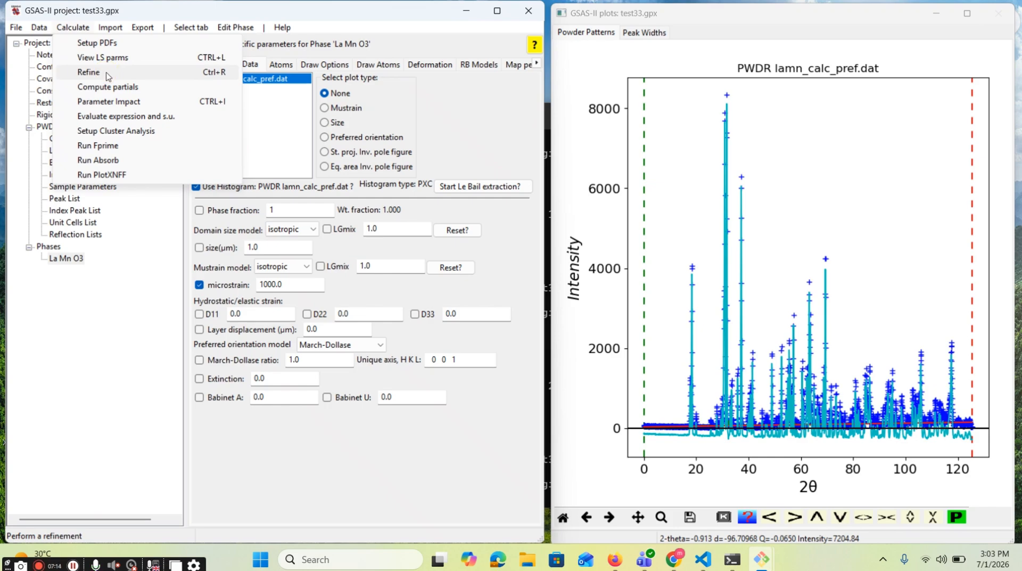
left_click(108, 75)
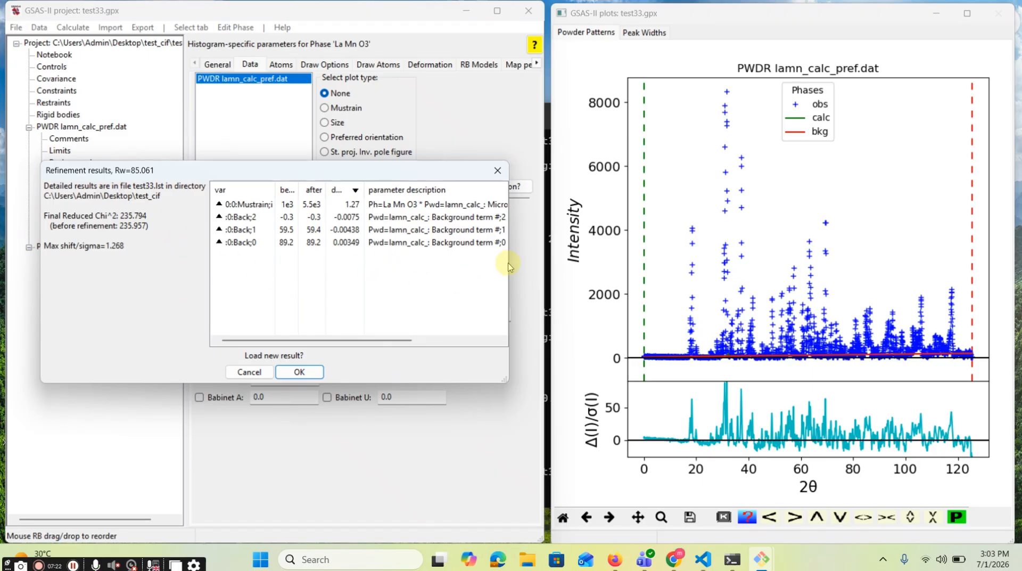
left_click_drag(509, 266, 708, 290)
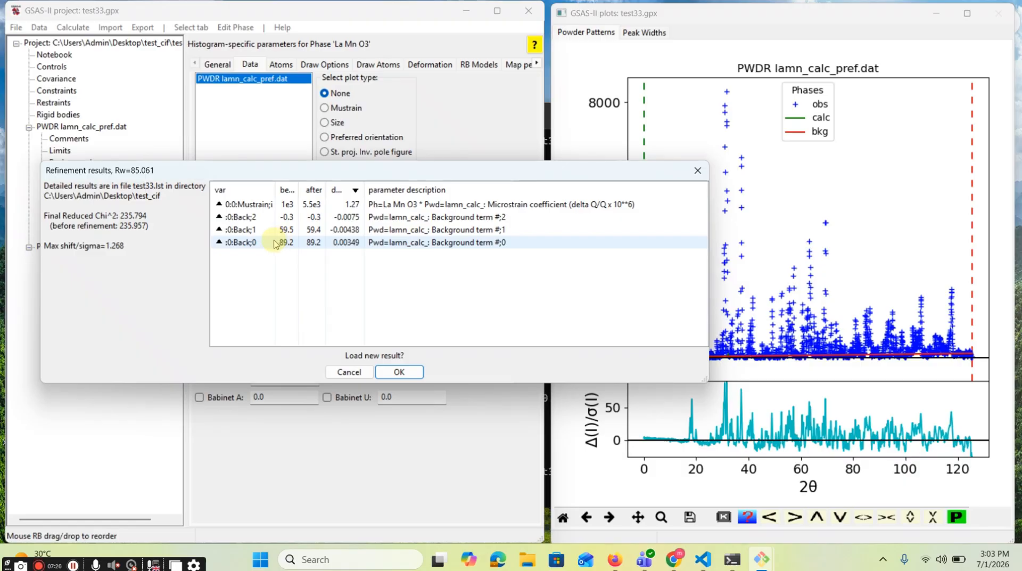
left_click(318, 213)
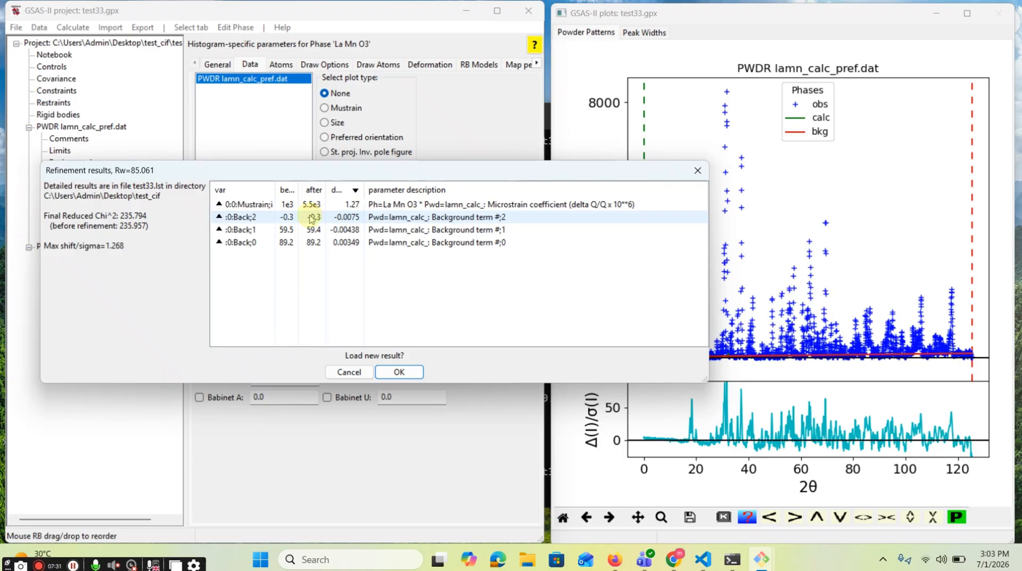
left_click(299, 211)
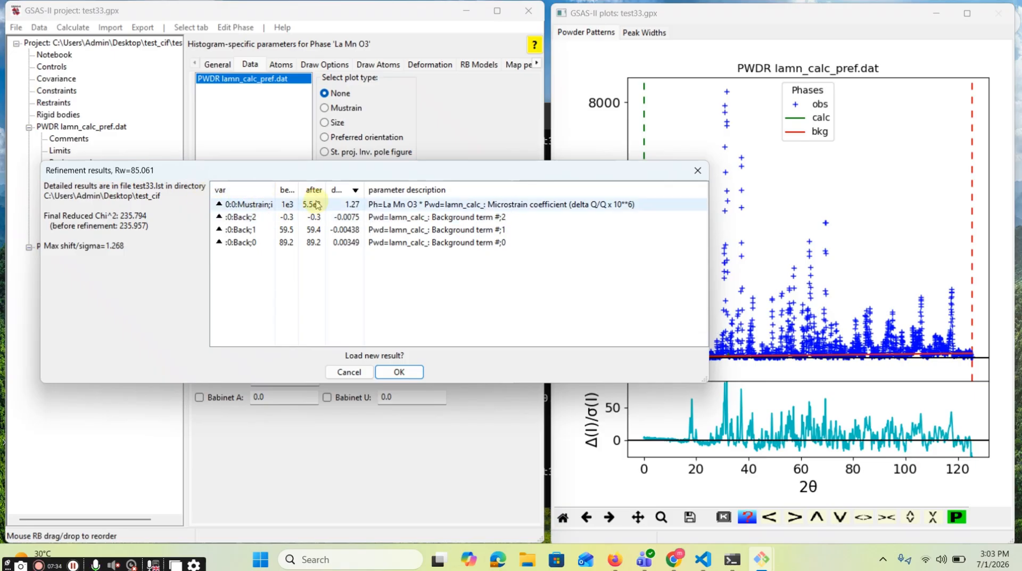
left_click(314, 216)
left_click(311, 206)
left_click(312, 206)
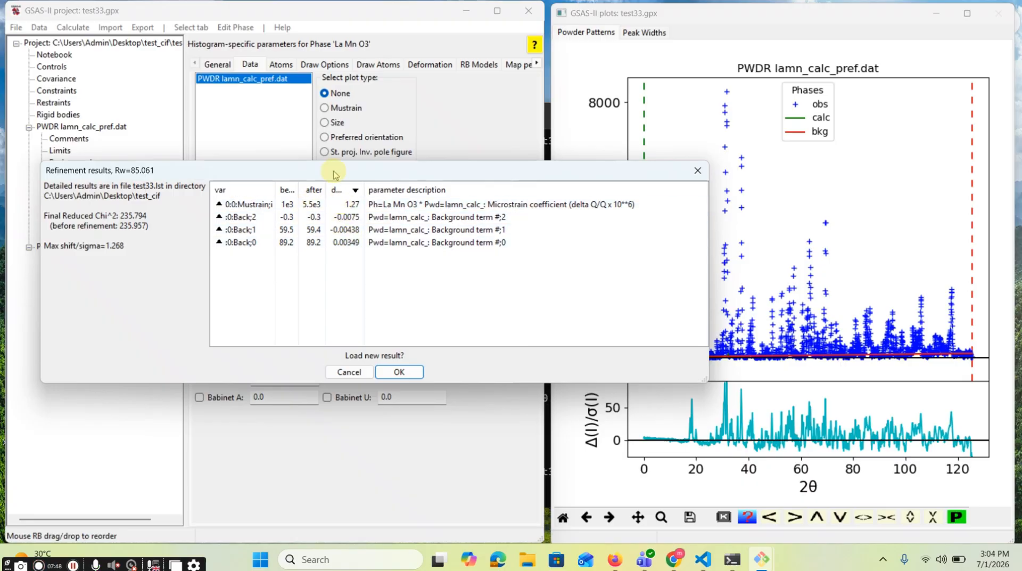
left_click_drag(339, 170, 402, 180)
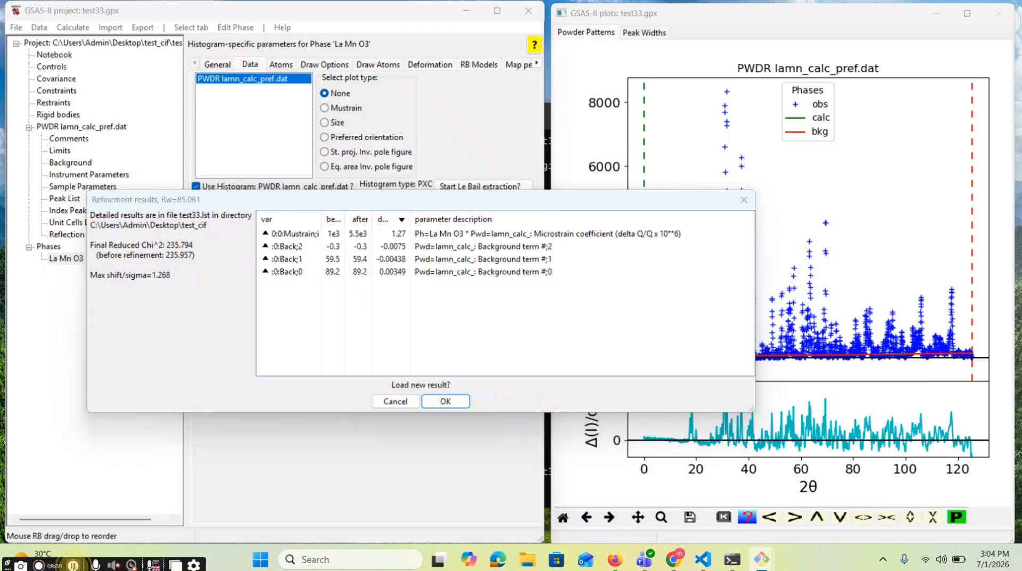
left_click(314, 399)
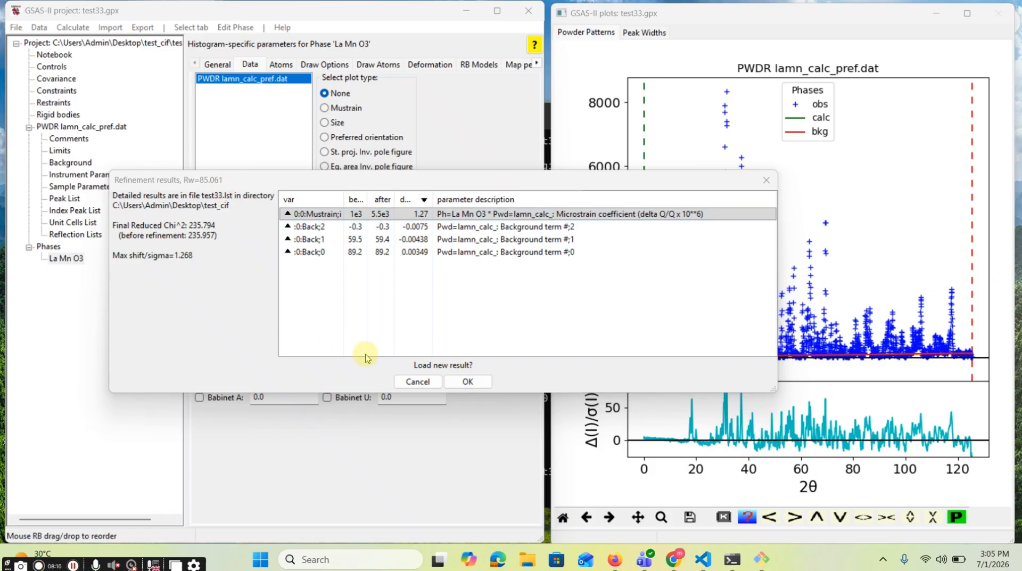
left_click(446, 387)
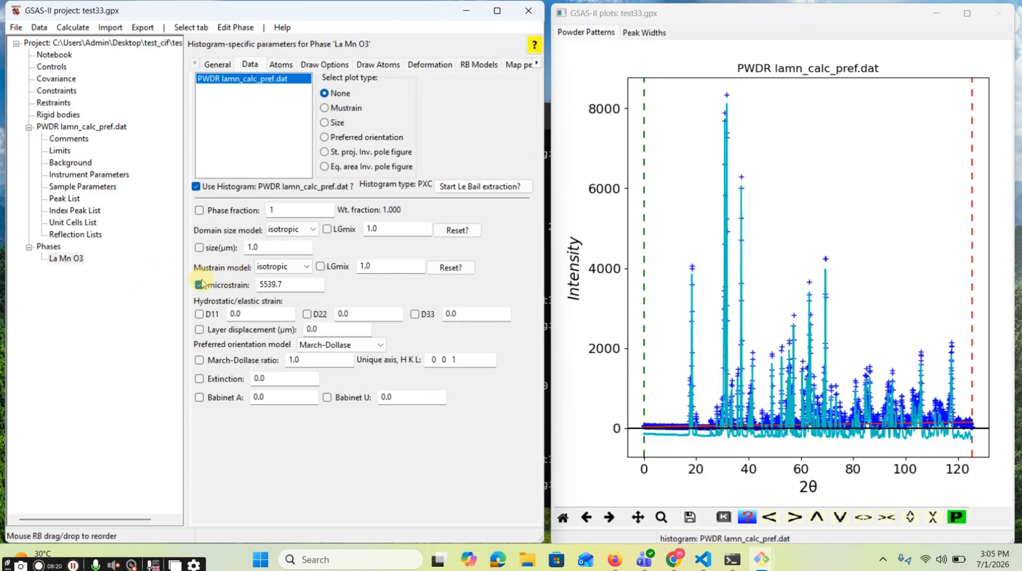
Step: Refine the March-Dollase ratio instead of the microstrain for the La Mn O3 phase and load the new result
left_click(199, 284)
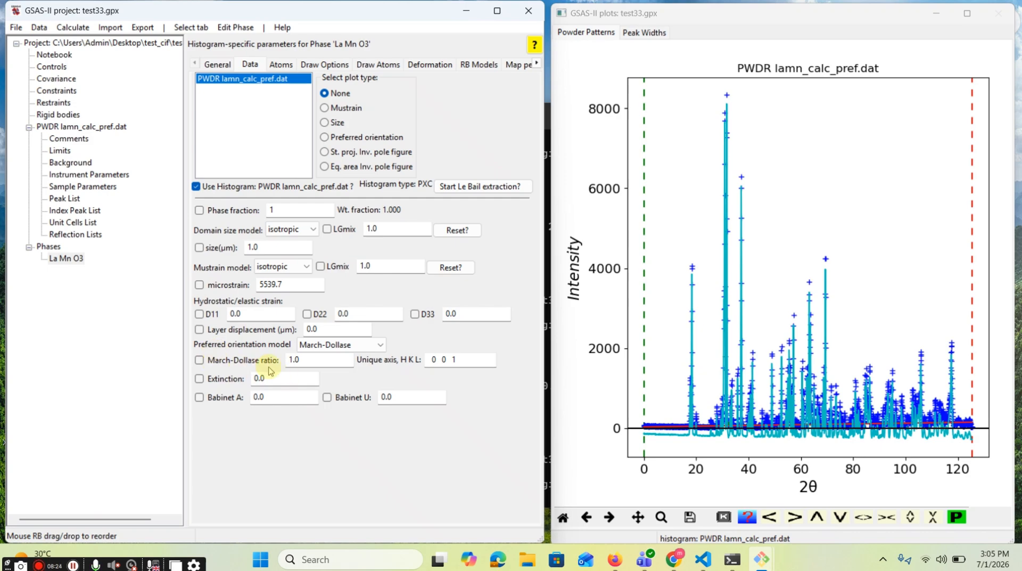
left_click(207, 360)
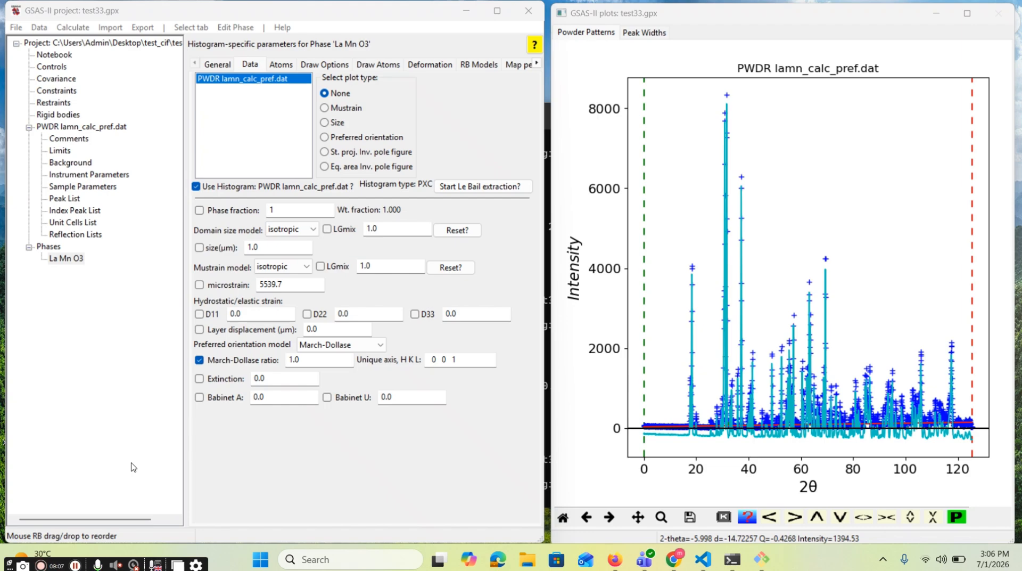
left_click(78, 25)
left_click(140, 70)
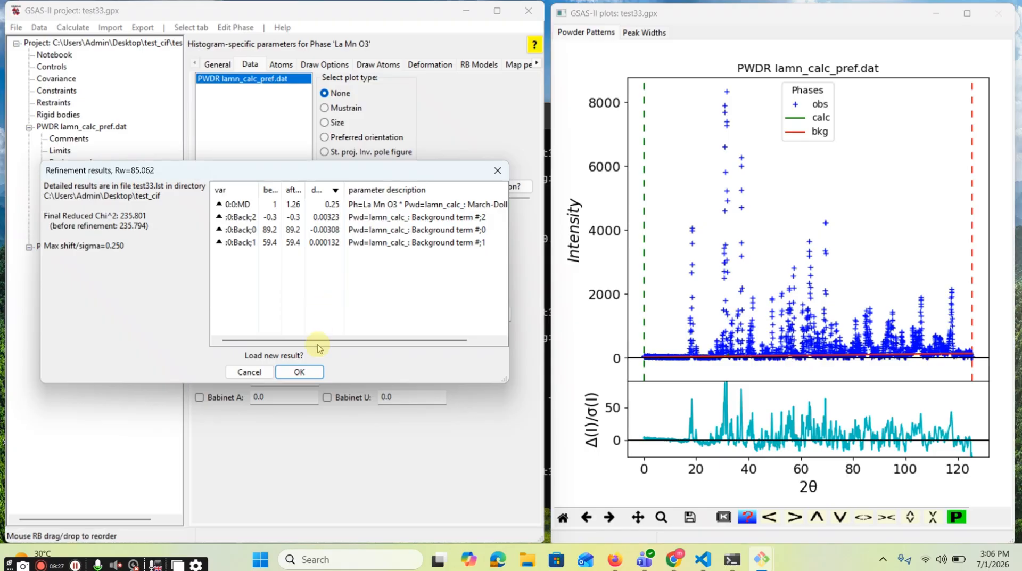
left_click(300, 371)
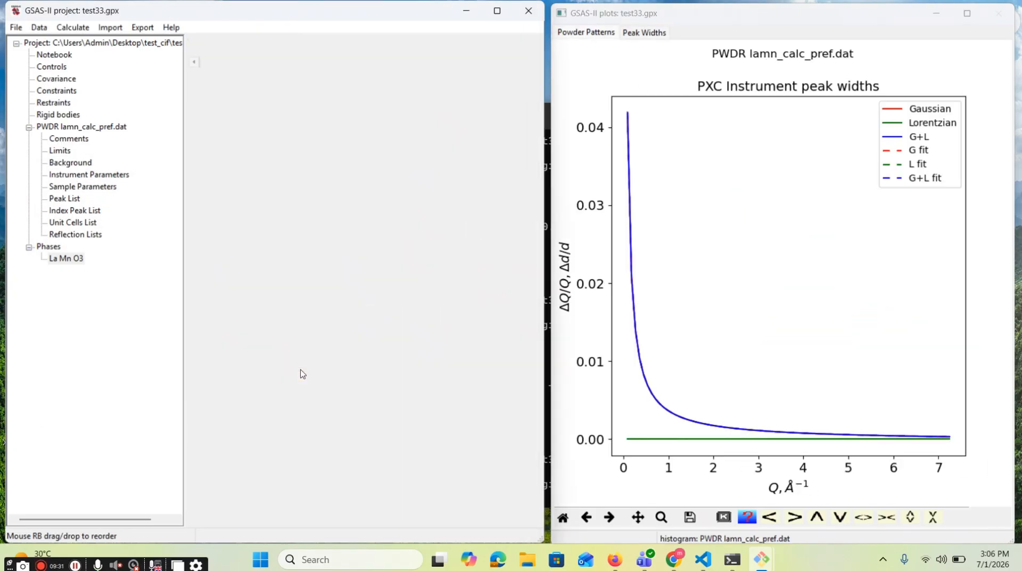
Step: Turn off March-Dollase ratio refinement and set the refine flag of atom La1 to X in the atom list
left_click(200, 359)
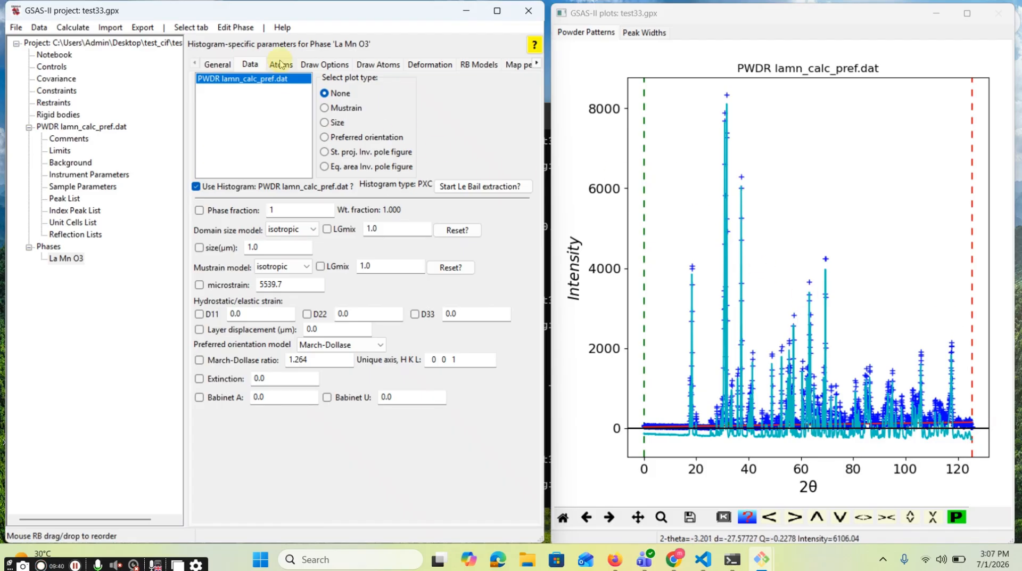
left_click(281, 64)
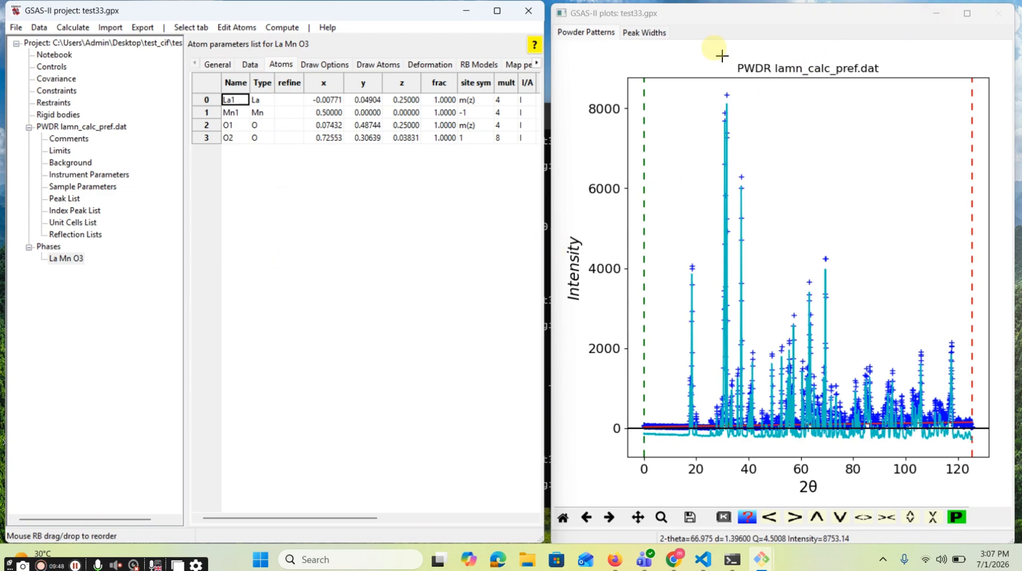
left_click_drag(543, 124, 913, 178)
left_click_drag(787, 194, 786, 194)
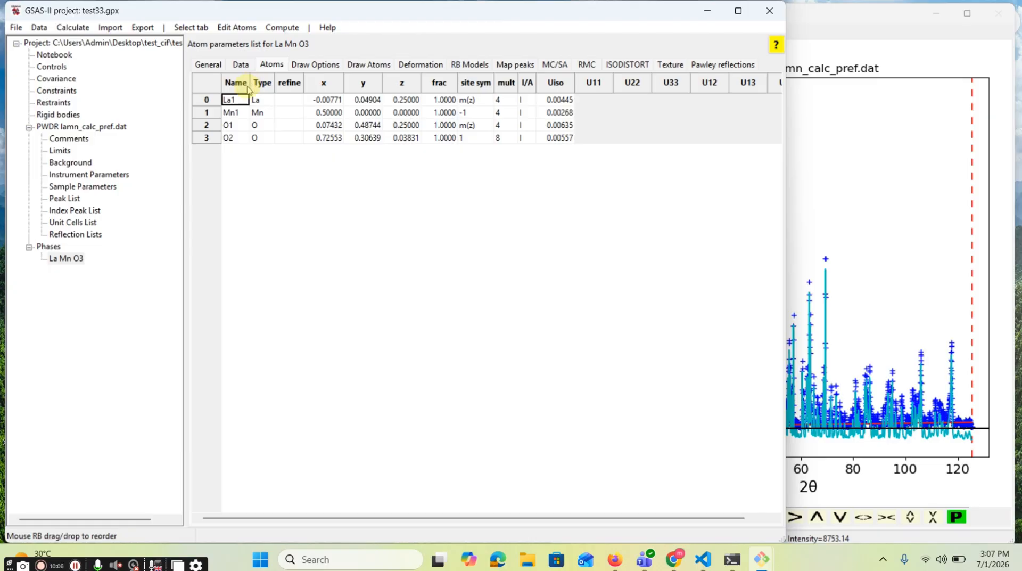
left_click(283, 101)
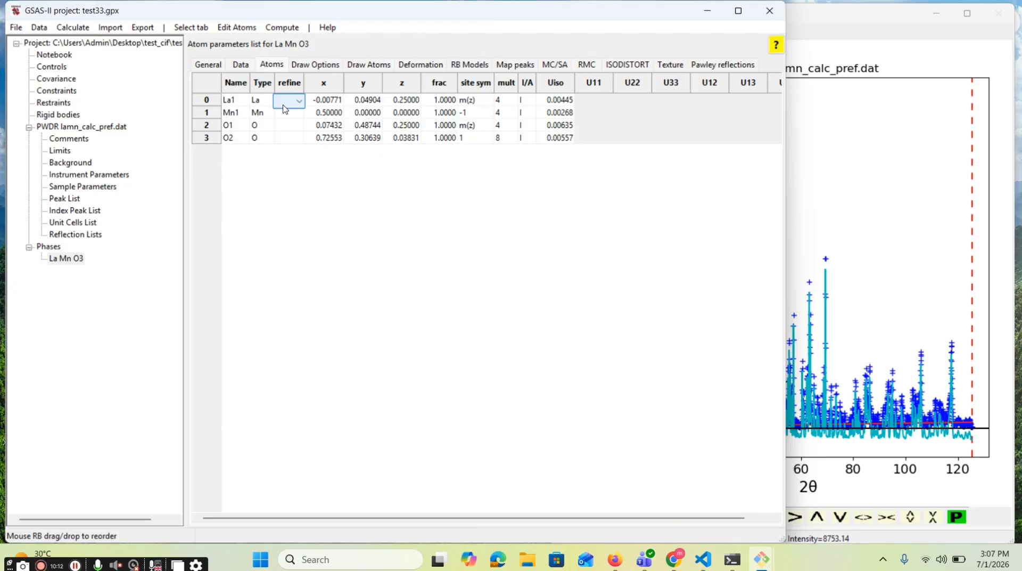
left_click(296, 101)
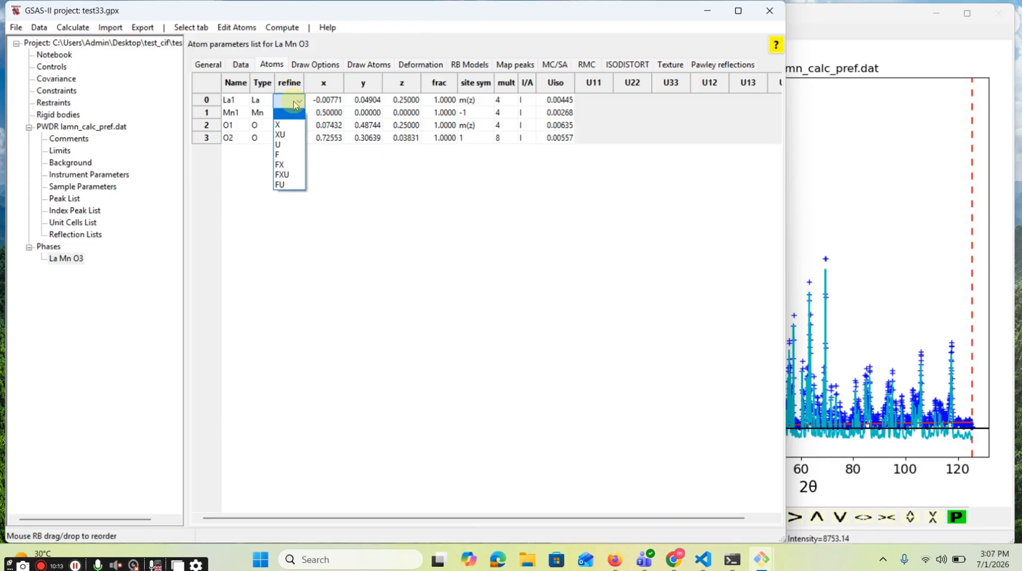
left_click(278, 124)
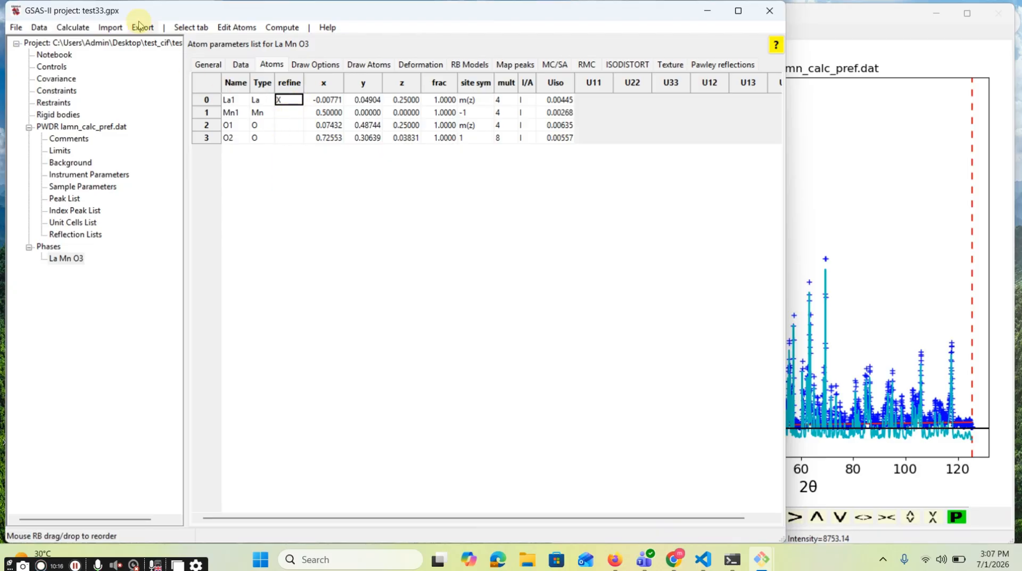
Step: Run the refinement with the La1 coordinates, review the full parameter descriptions and load the new result
left_click(73, 28)
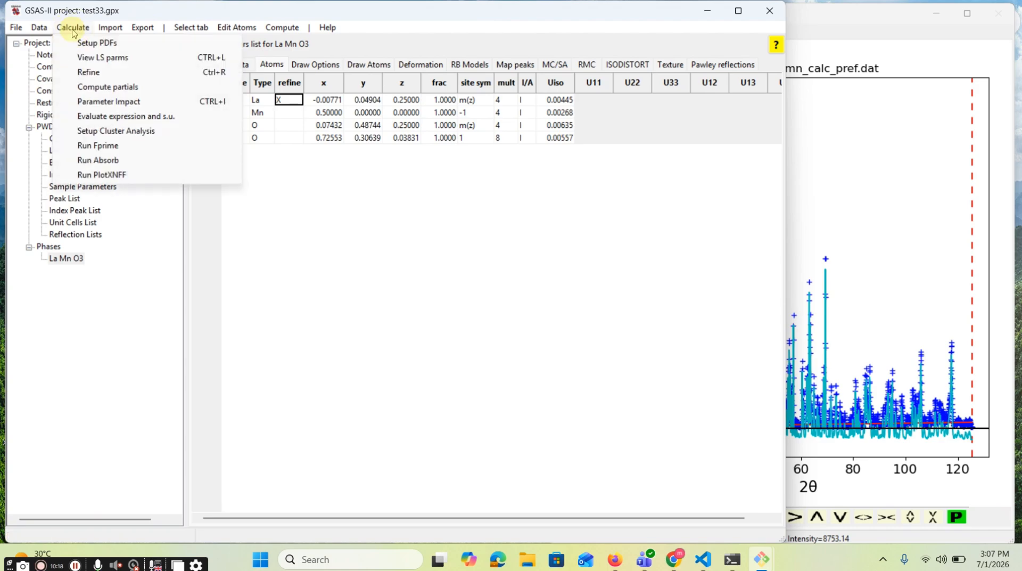
left_click(105, 71)
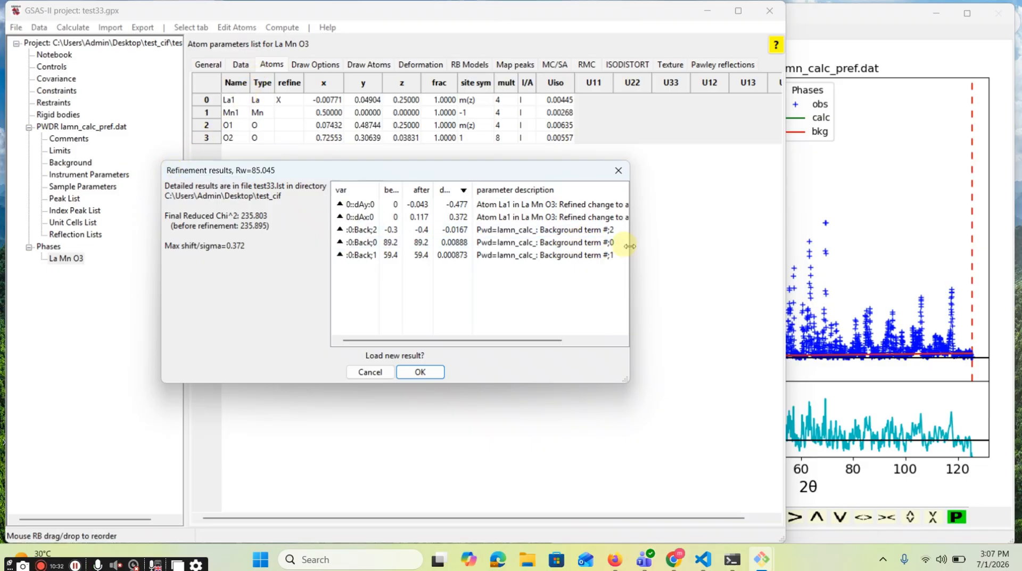
left_click_drag(630, 246, 841, 246)
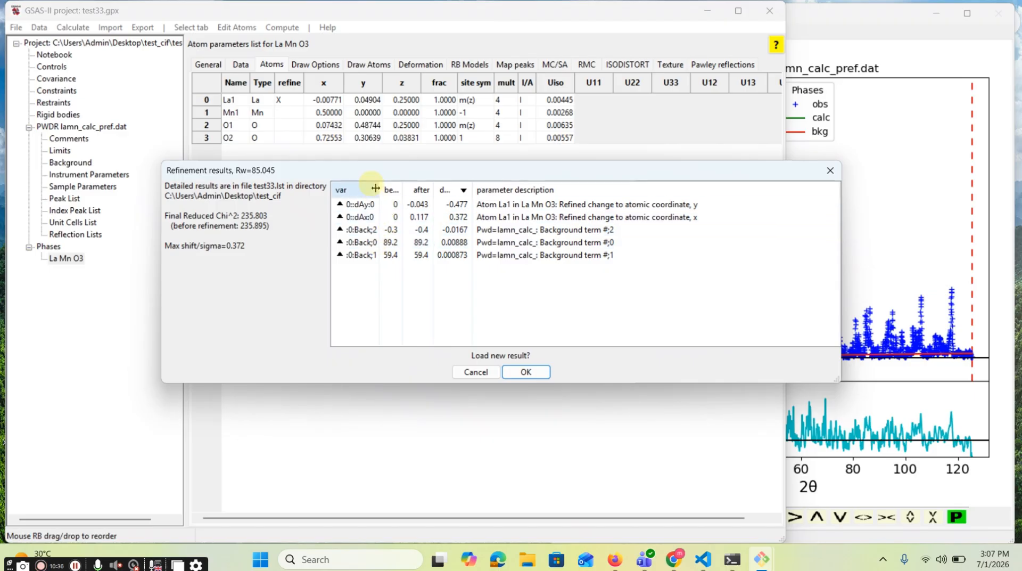
left_click_drag(375, 188, 418, 192)
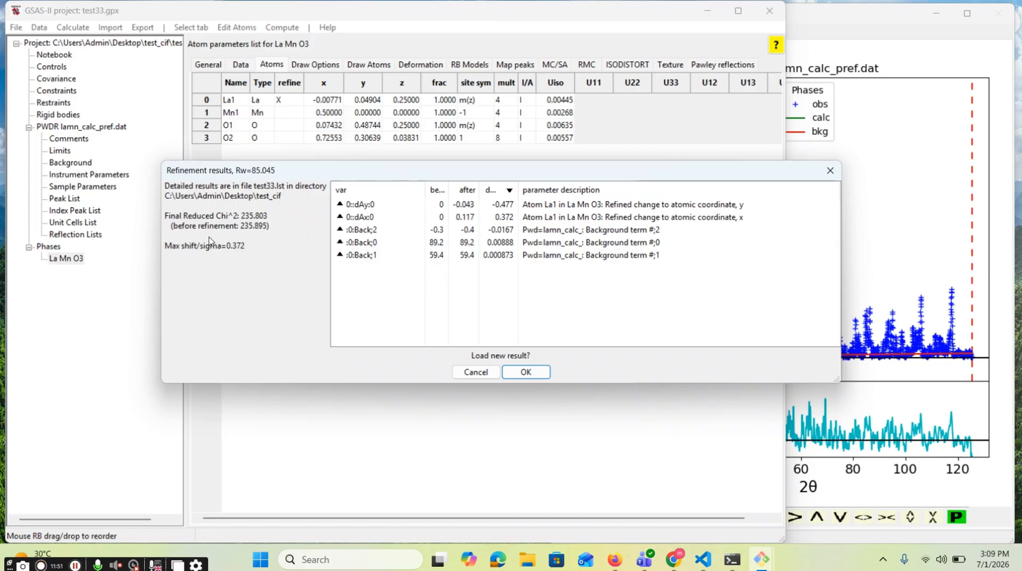
left_click(425, 246)
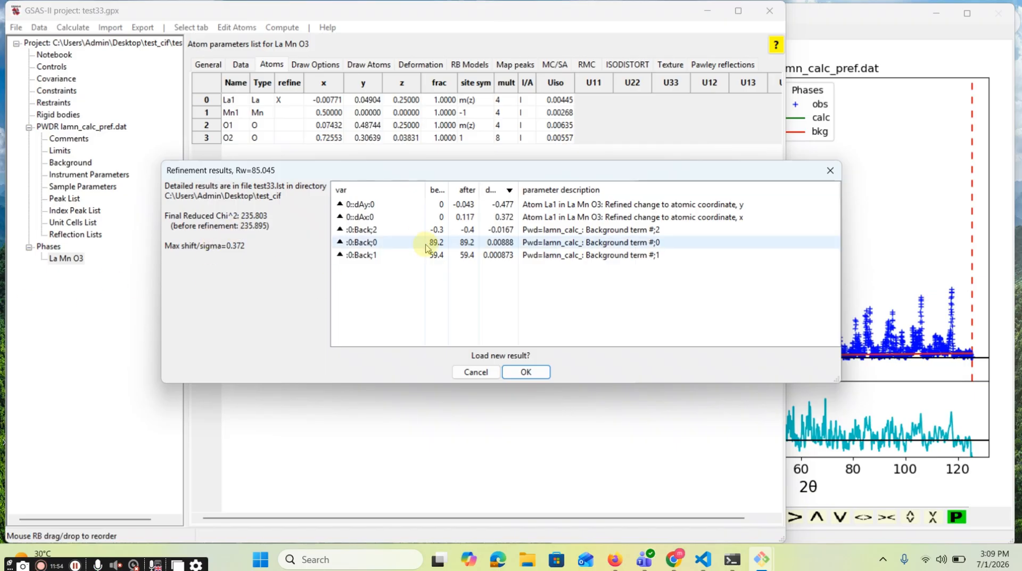
left_click(467, 231)
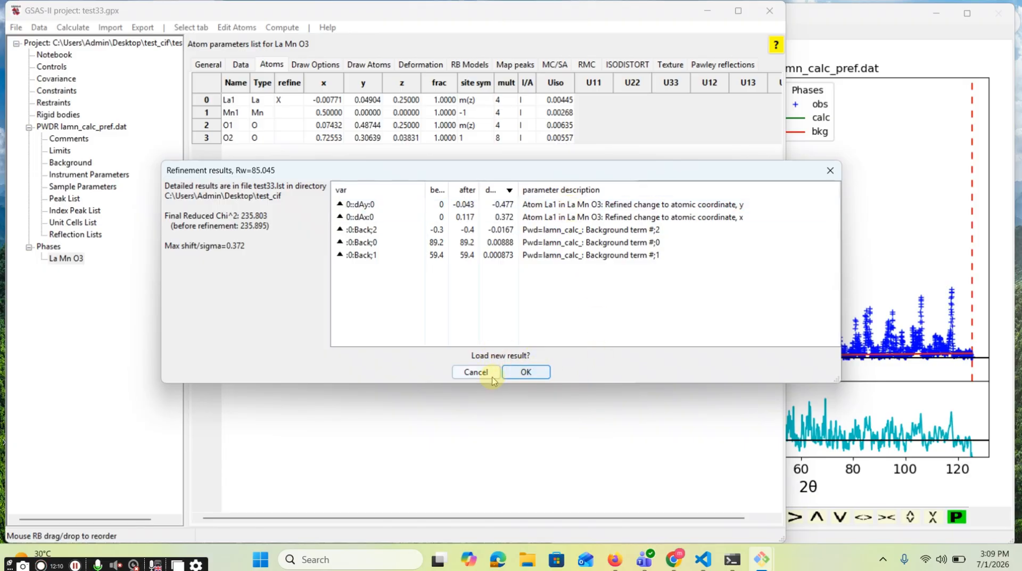
left_click(529, 379)
left_click(529, 375)
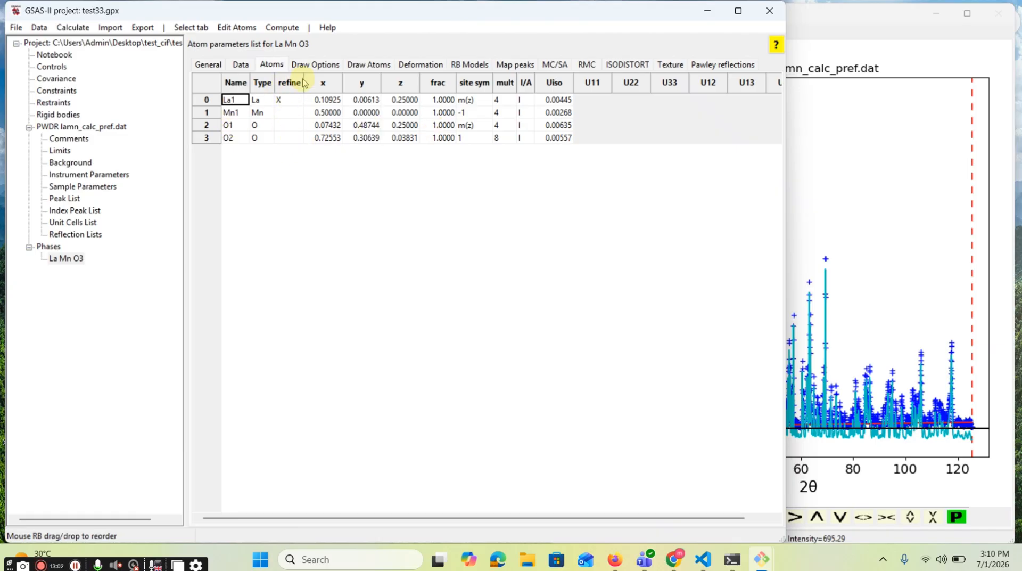
Step: Set the refine flag of atom Mn1 to X in the La Mn O3 atom list
left_click(292, 115)
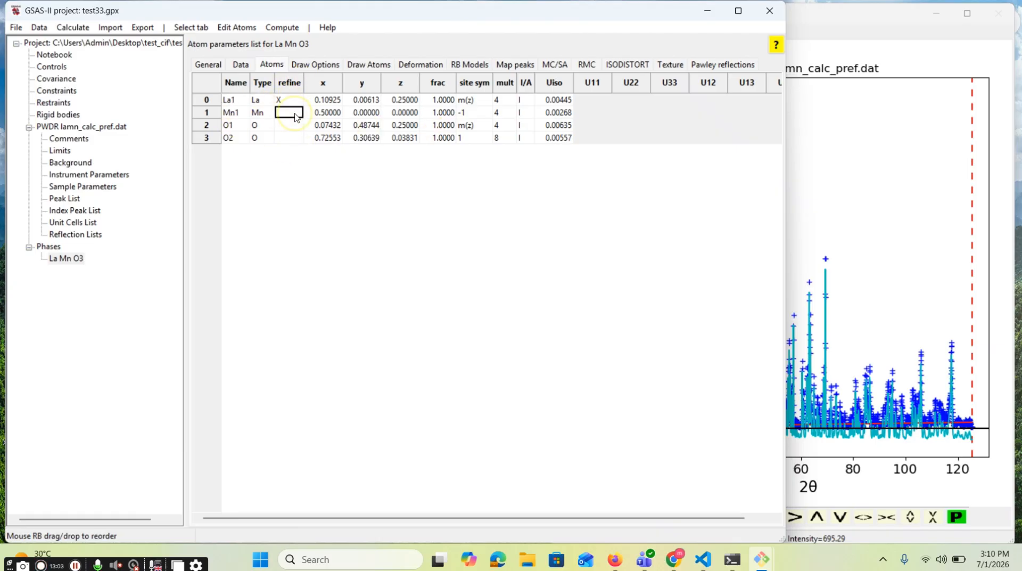
left_click(292, 114)
left_click(294, 113)
left_click(294, 137)
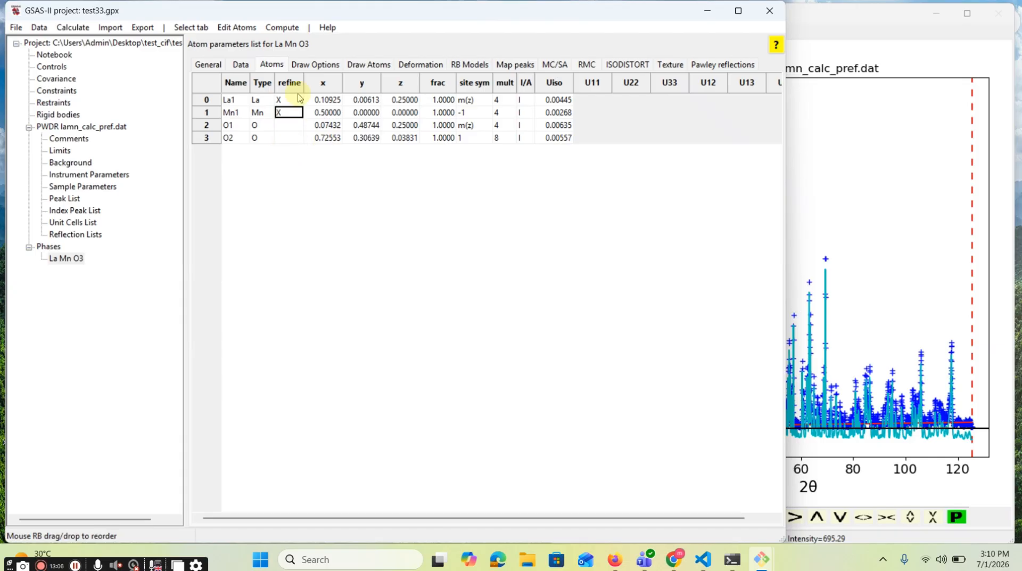
Step: Run the refinement with the La1 and Mn1 coordinates flagged and load the new result
left_click(72, 27)
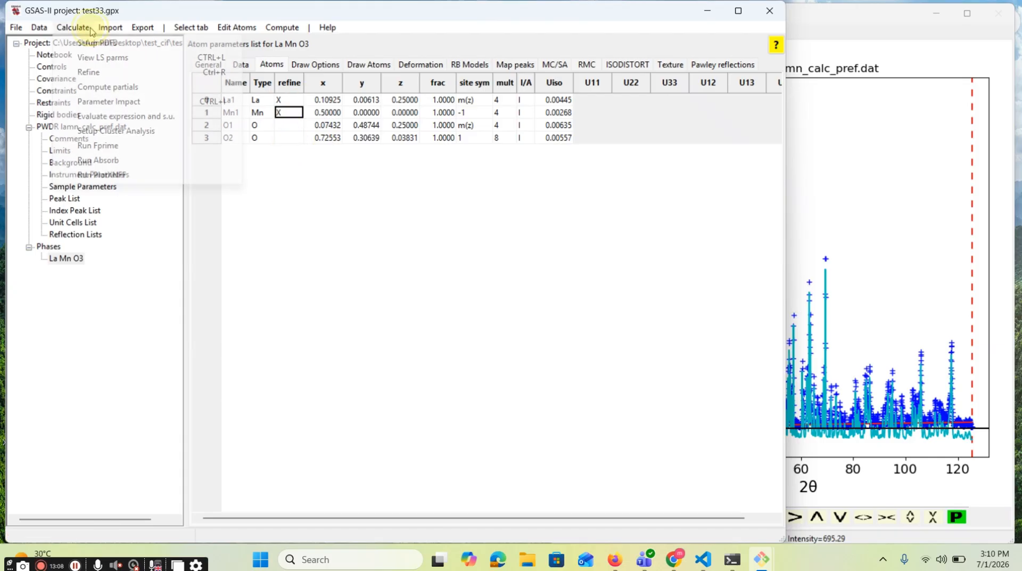
left_click(89, 75)
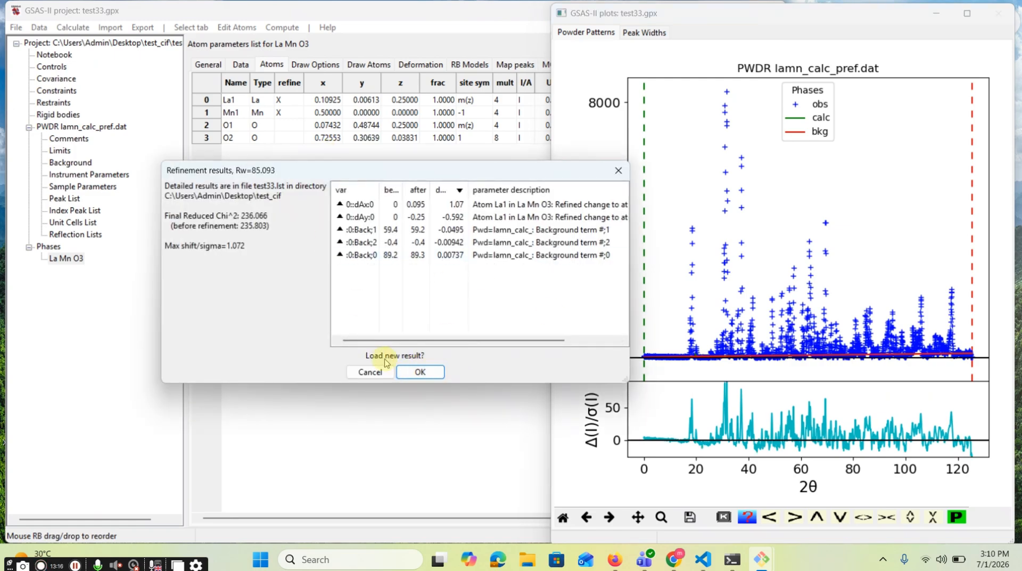
left_click(414, 371)
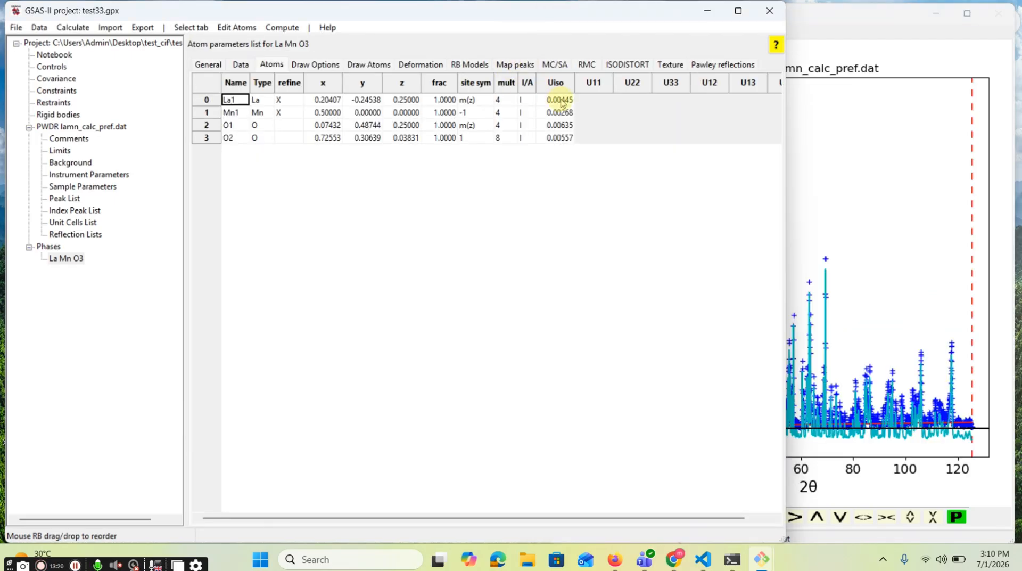
Step: Change the refine flag of atom La1 to U and clear the refine flag of atom Mn1
left_click(566, 101)
left_click(565, 103)
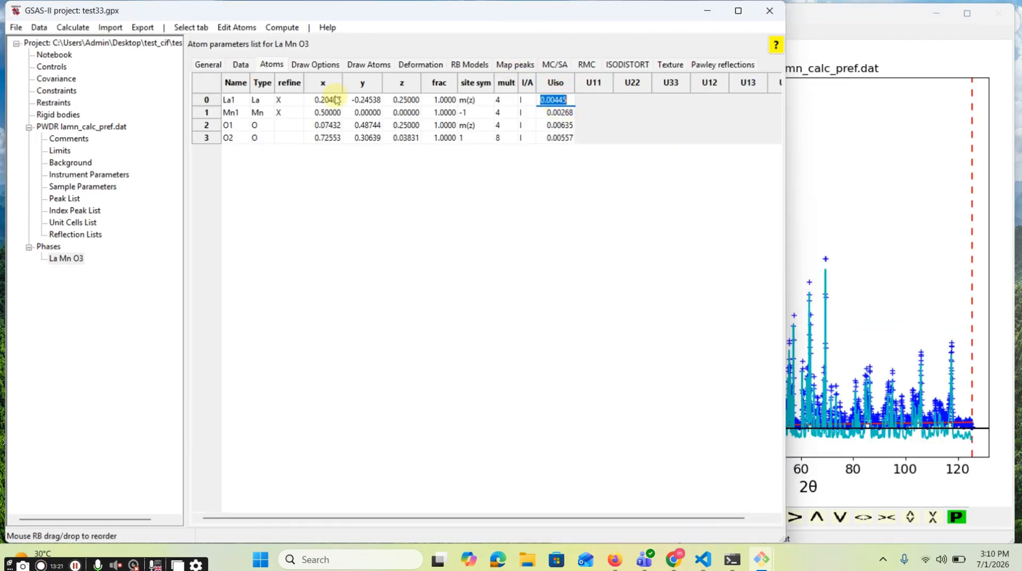
left_click(298, 102)
left_click(299, 103)
left_click(300, 104)
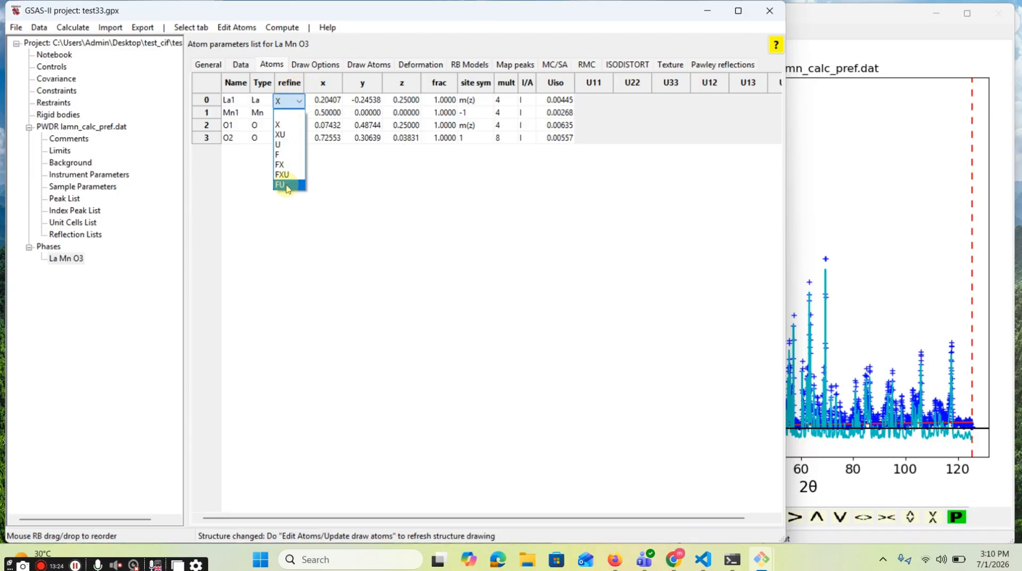
left_click(282, 145)
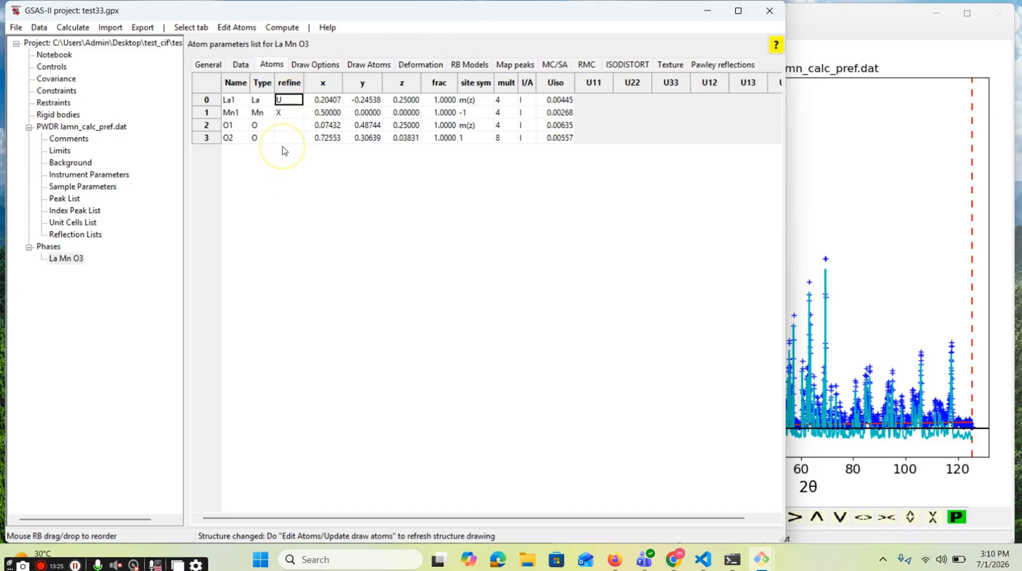
left_click(297, 113)
left_click(299, 114)
left_click(299, 114)
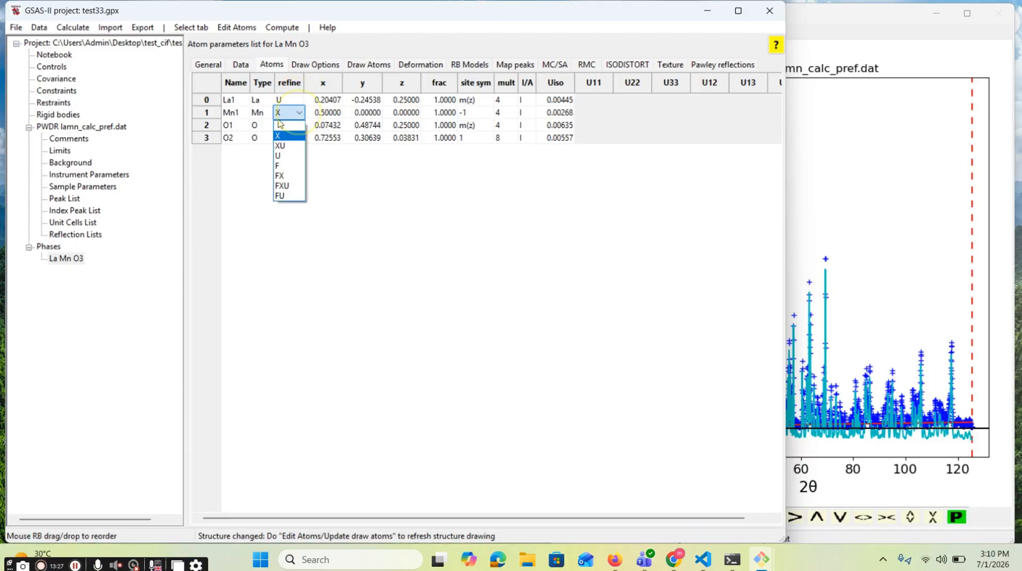
left_click(281, 122)
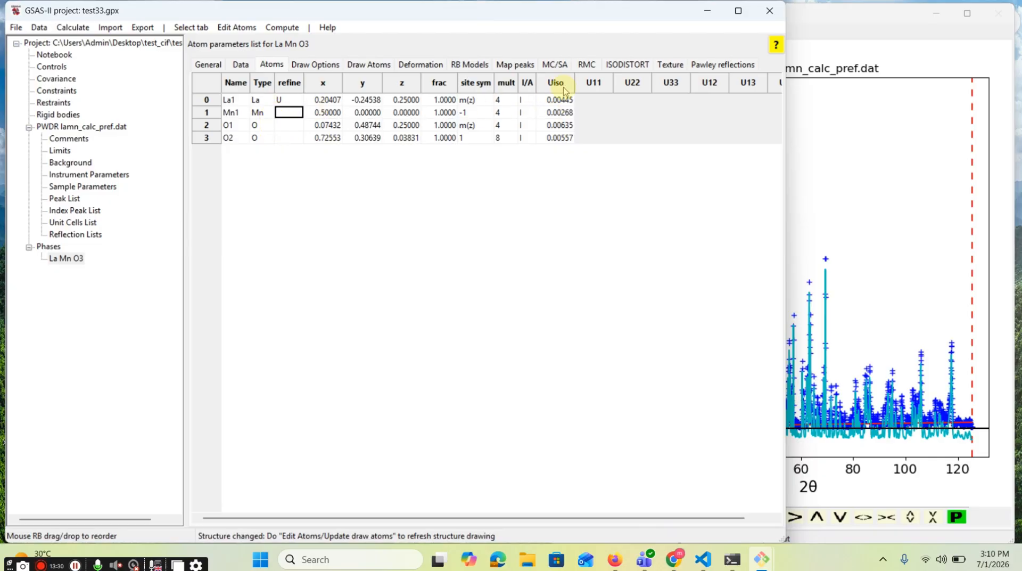
Step: Run the refinement with the La1 thermal parameter U flagged
left_click(69, 27)
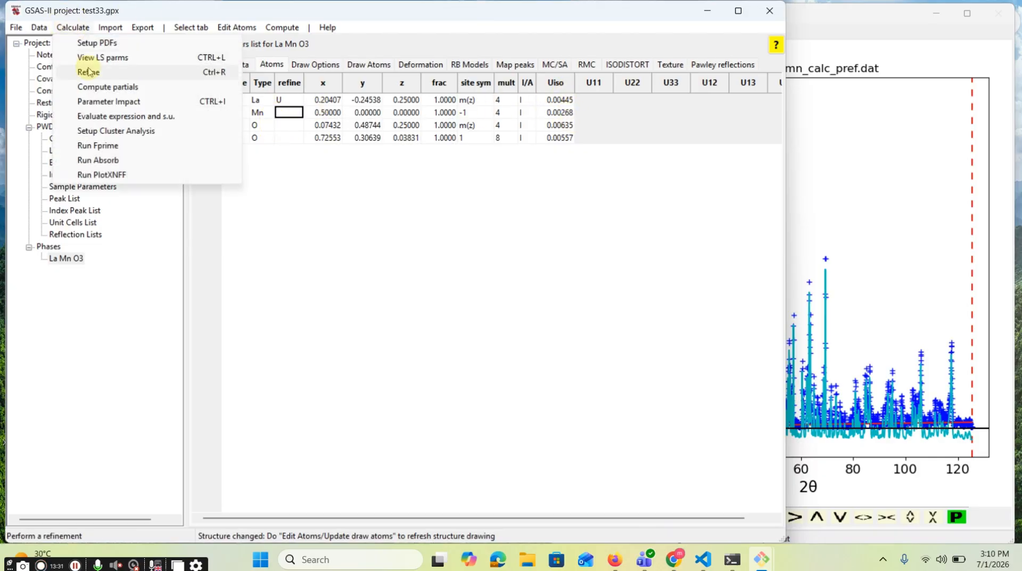
left_click(88, 73)
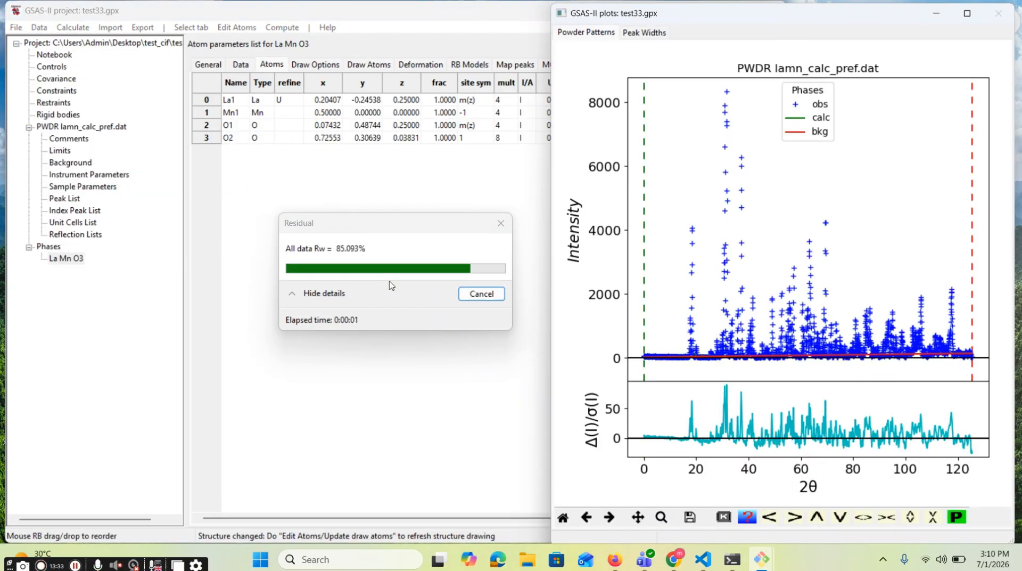